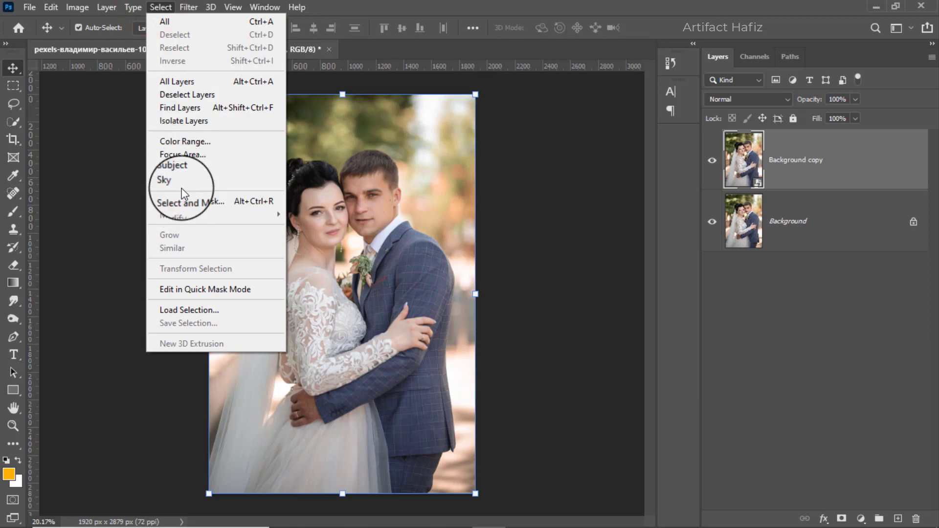
Select the couple as the subject and extend the selection over the bride's whole veil with the Quick Selection tool.
{"action": "left_click", "coordinate": [184, 168]}
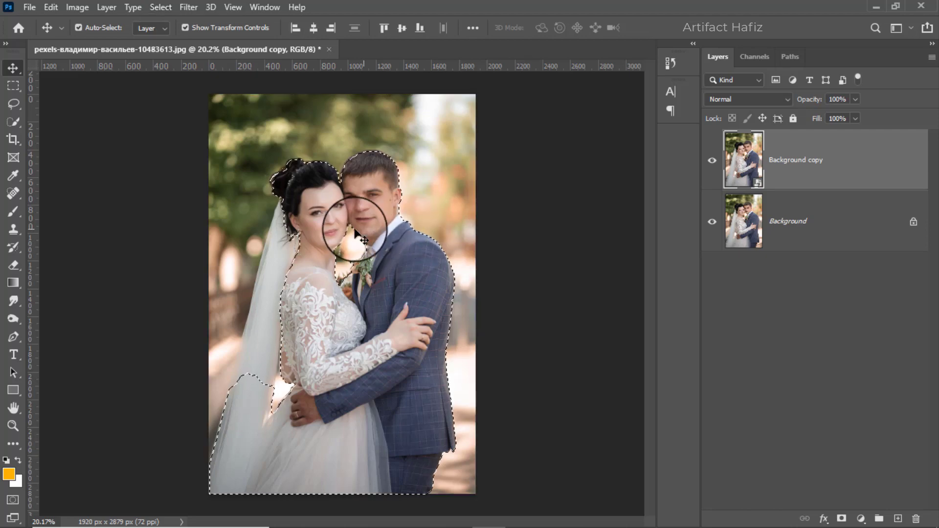
{"action": "left_click", "coordinate": [13, 122]}
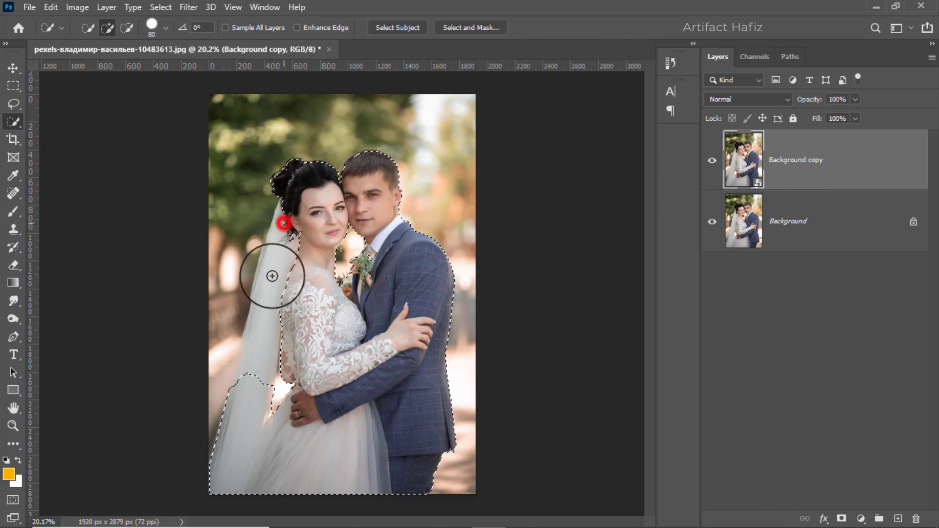
{"action": "mouse_move", "coordinate": [272, 275]}
{"action": "left_mouse_down"}
{"action": "mouse_move", "coordinate": [260, 348]}
{"action": "mouse_move", "coordinate": [212, 426]}
{"action": "left_mouse_up"}
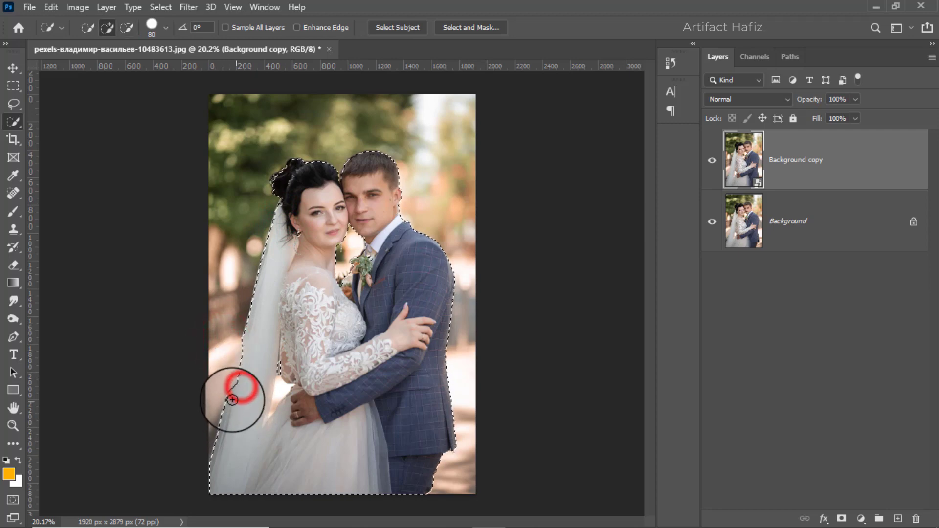
{"action": "left_click_drag", "start_coordinate": [281, 371], "coordinate": [272, 407]}
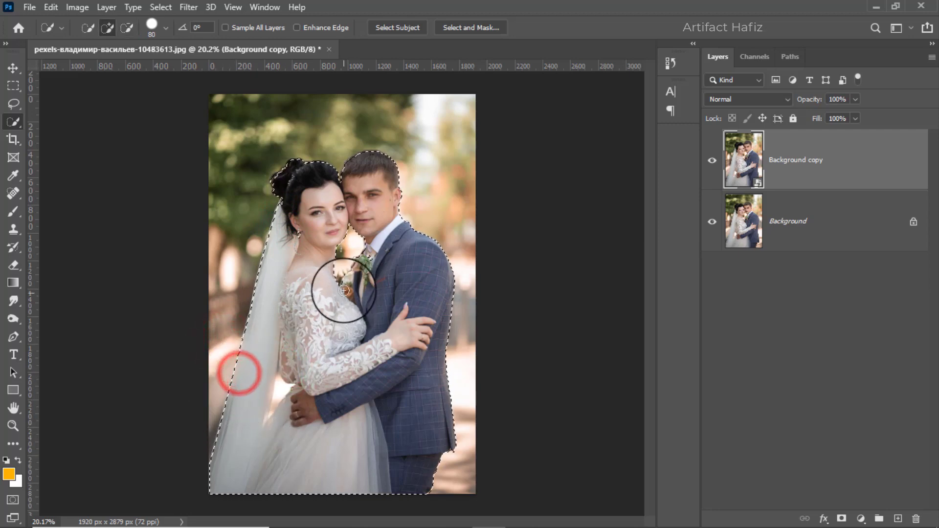
{"action": "mouse_move", "coordinate": [300, 233]}
{"action": "left_mouse_down"}
{"action": "mouse_move", "coordinate": [300, 259]}
{"action": "mouse_move", "coordinate": [303, 245]}
{"action": "left_mouse_up"}
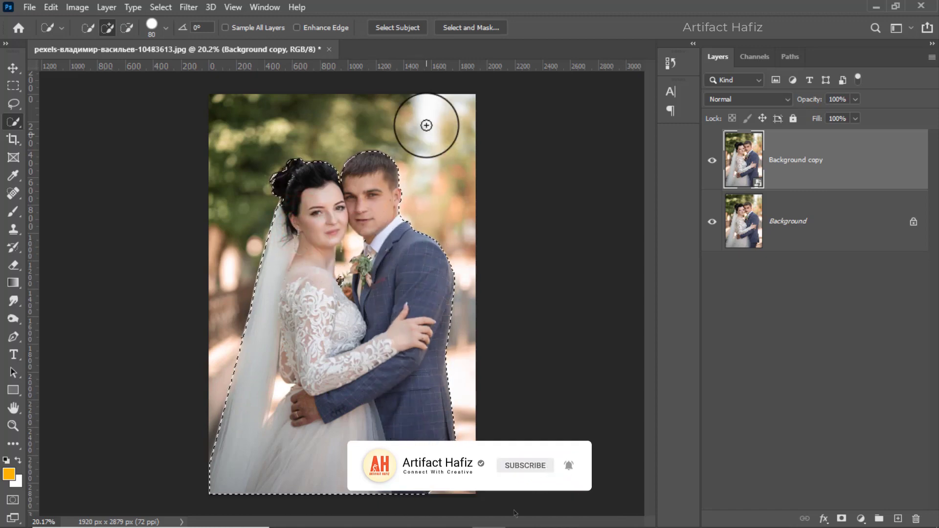
In Select and Mask, subtract the background gap between the couple's necks from the selection.
{"action": "left_click", "coordinate": [464, 28]}
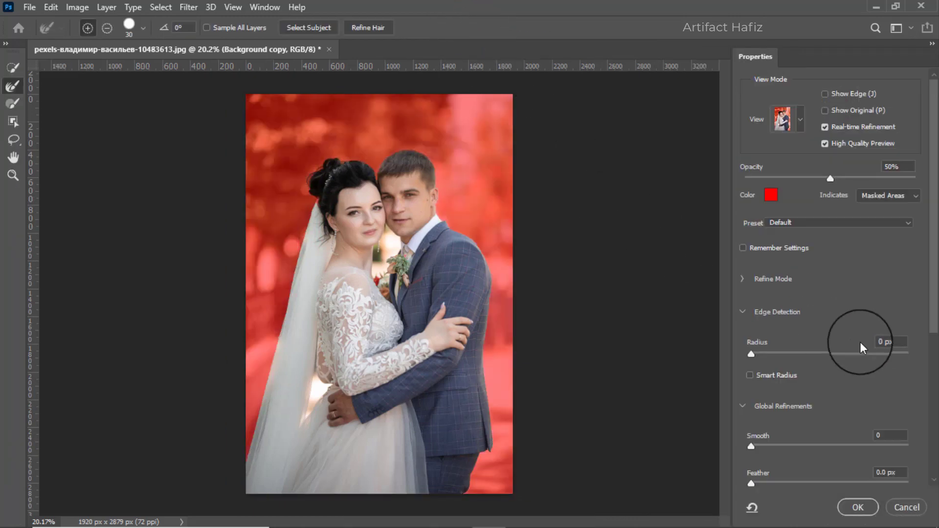
{"action": "left_click", "coordinate": [12, 68]}
{"action": "mouse_move", "coordinate": [390, 242]}
{"action": "left_mouse_down"}
{"action": "mouse_move", "coordinate": [376, 270]}
{"action": "mouse_move", "coordinate": [382, 257]}
{"action": "left_mouse_up"}
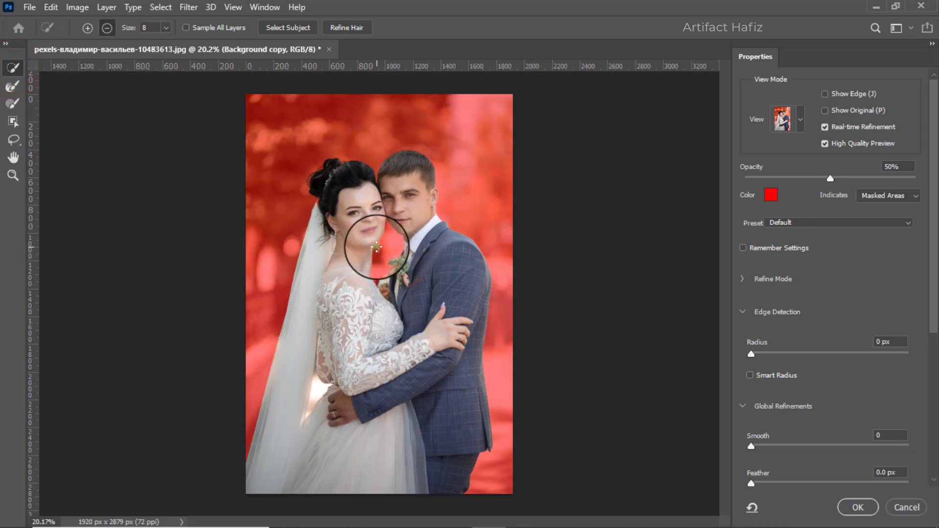
{"action": "left_click", "coordinate": [376, 247], "text": "alt"}
{"action": "scroll", "coordinate": [375, 264], "scroll_direction": "up", "scroll_amount": 3}
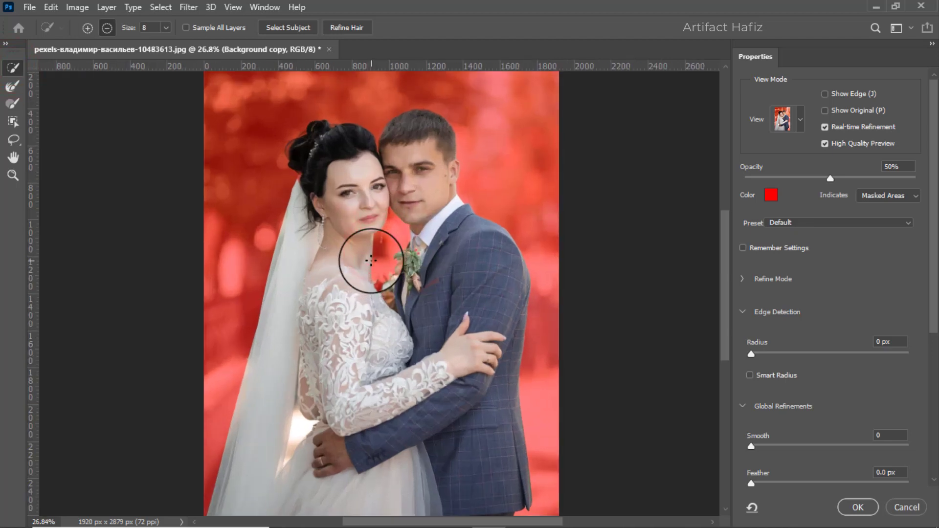
Refine the selection edges around the couple's hair and the gap between them using the Refine Edge Brush at size 90.
{"action": "left_click", "coordinate": [12, 86]}
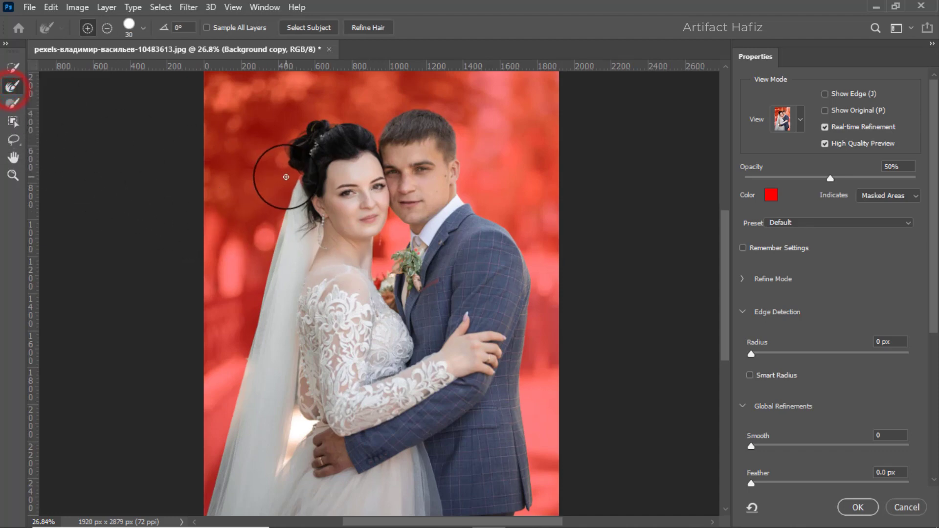
{"action": "key", "text": "bracketright"}
{"action": "key", "text": "bracketright"}
{"action": "key", "text": "bracketright"}
{"action": "key", "text": "bracketright"}
{"action": "key", "text": "bracketright"}
{"action": "key", "text": "bracketright"}
{"action": "key", "text": "bracketright"}
{"action": "mouse_move", "coordinate": [296, 183]}
{"action": "left_mouse_down"}
{"action": "mouse_move", "coordinate": [279, 168]}
{"action": "mouse_move", "coordinate": [287, 144]}
{"action": "mouse_move", "coordinate": [316, 119]}
{"action": "mouse_move", "coordinate": [366, 120]}
{"action": "mouse_move", "coordinate": [378, 145]}
{"action": "mouse_move", "coordinate": [435, 115]}
{"action": "mouse_move", "coordinate": [395, 114]}
{"action": "mouse_move", "coordinate": [443, 111]}
{"action": "mouse_move", "coordinate": [472, 210]}
{"action": "mouse_move", "coordinate": [494, 213]}
{"action": "left_mouse_up"}
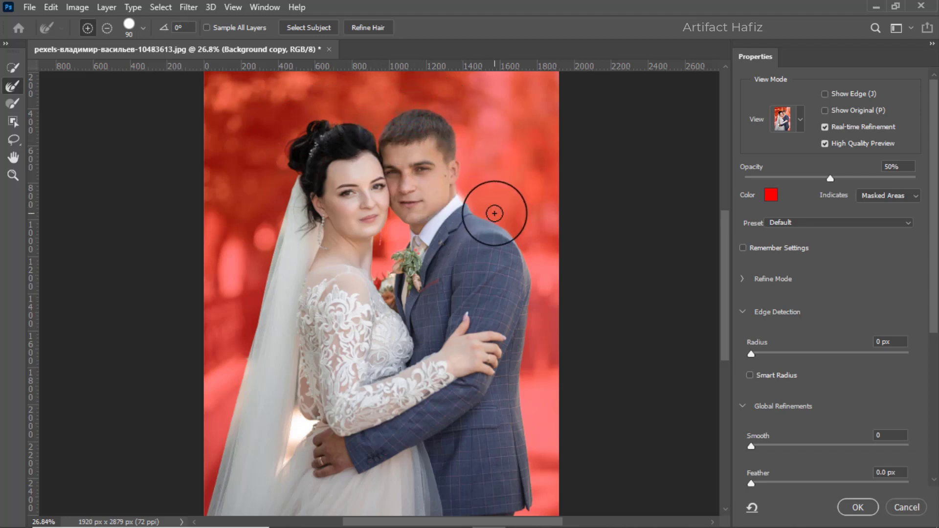
{"action": "mouse_move", "coordinate": [417, 98]}
{"action": "left_mouse_down"}
{"action": "mouse_move", "coordinate": [382, 123]}
{"action": "mouse_move", "coordinate": [421, 112]}
{"action": "mouse_move", "coordinate": [451, 130]}
{"action": "mouse_move", "coordinate": [459, 176]}
{"action": "mouse_move", "coordinate": [445, 213]}
{"action": "left_mouse_up"}
{"action": "mouse_move", "coordinate": [456, 253]}
{"action": "left_mouse_down"}
{"action": "mouse_move", "coordinate": [384, 274]}
{"action": "mouse_move", "coordinate": [379, 237]}
{"action": "mouse_move", "coordinate": [374, 259]}
{"action": "left_mouse_up"}
{"action": "key", "text": "ctrl+minus"}
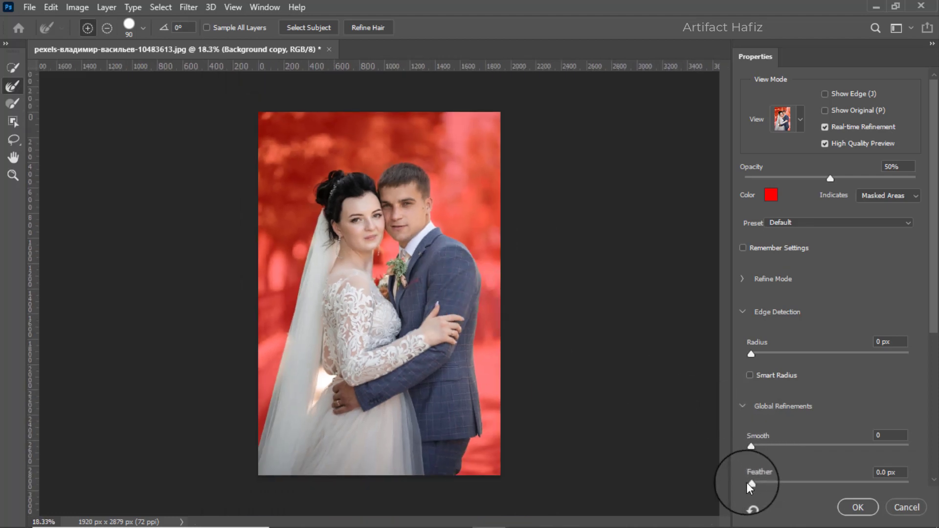
Feather the selection by 7.4 px, accept the refinement and add it as a layer mask on the Background copy layer.
{"action": "left_click_drag", "start_coordinate": [746, 482], "coordinate": [804, 489]}
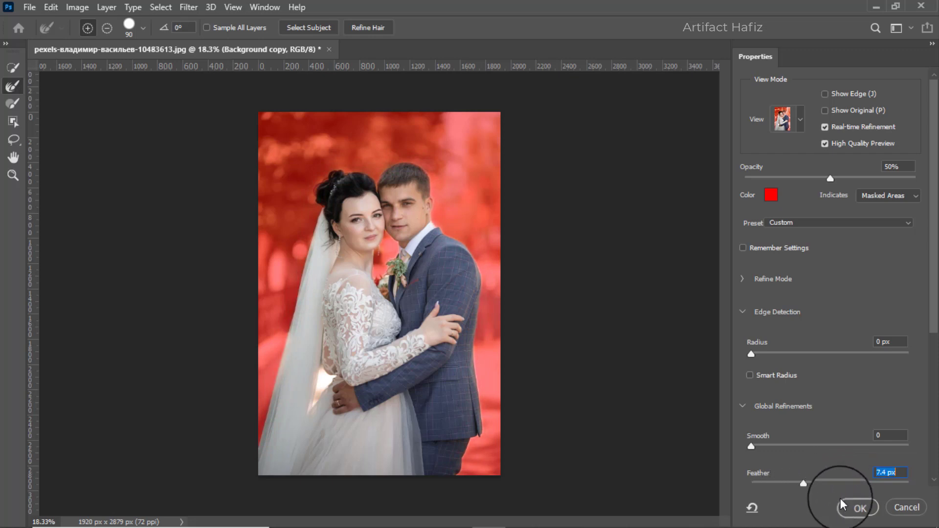
{"action": "left_click", "coordinate": [856, 506]}
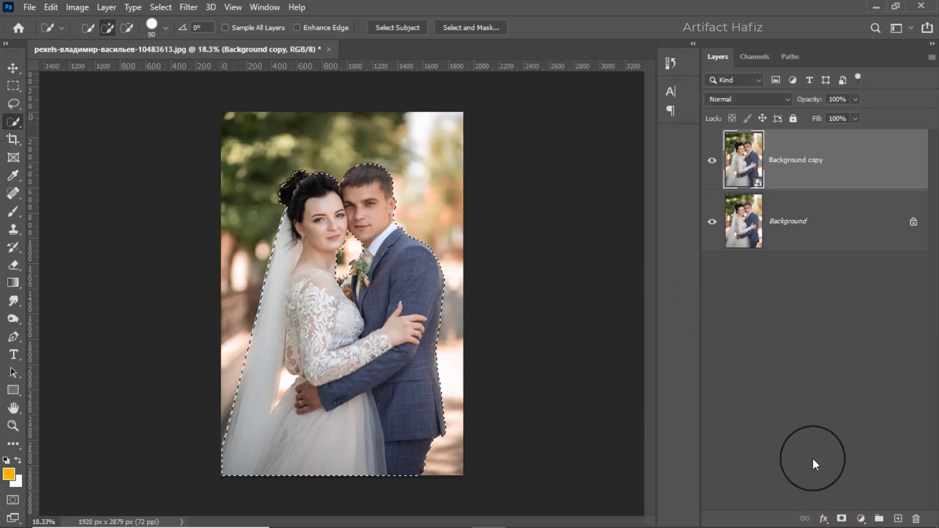
{"action": "left_click", "coordinate": [841, 518]}
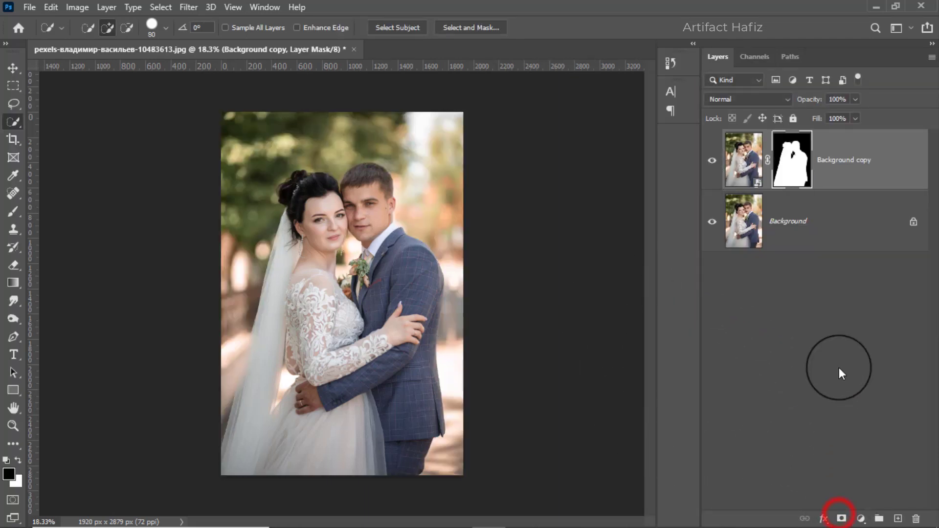
{"action": "left_click", "coordinate": [844, 161]}
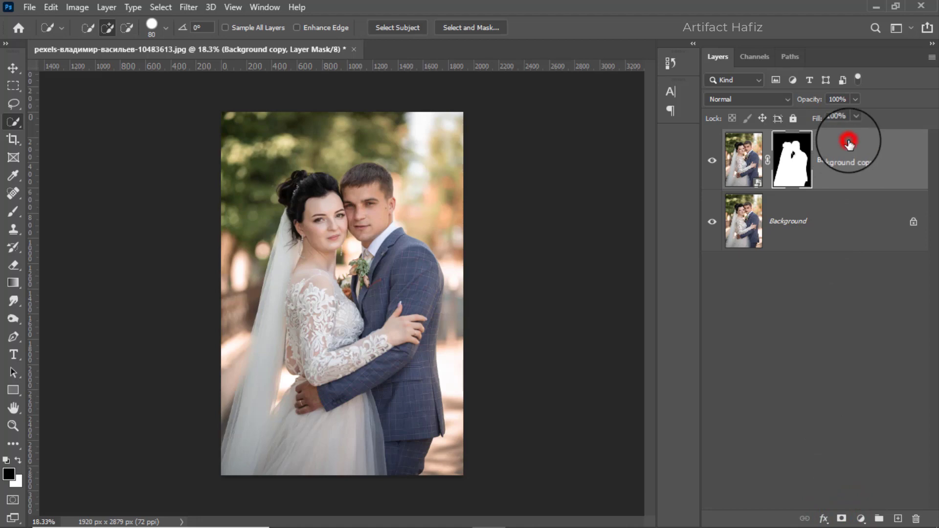
Add a Brightness/Contrast adjustment above the Background layer with brightness -79 and compare the photo with and without it.
{"action": "left_click", "coordinate": [819, 221]}
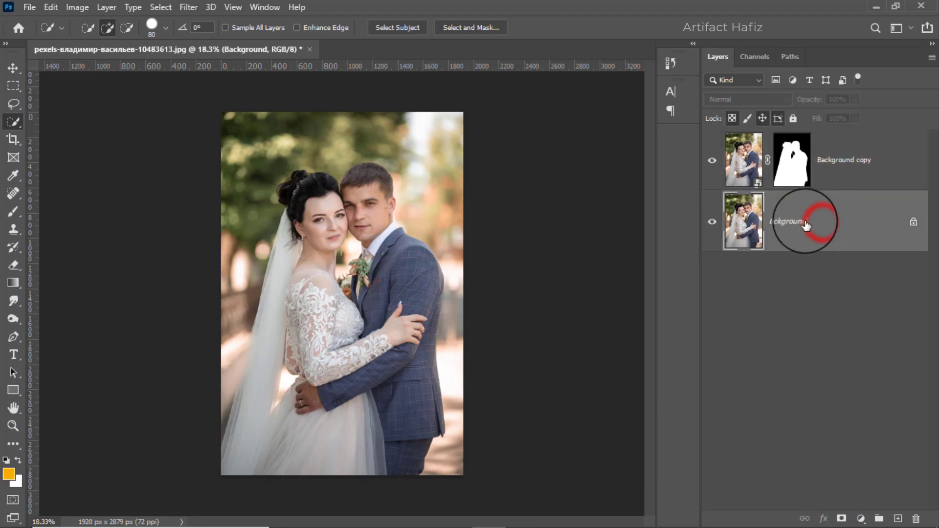
{"action": "left_click", "coordinate": [859, 519]}
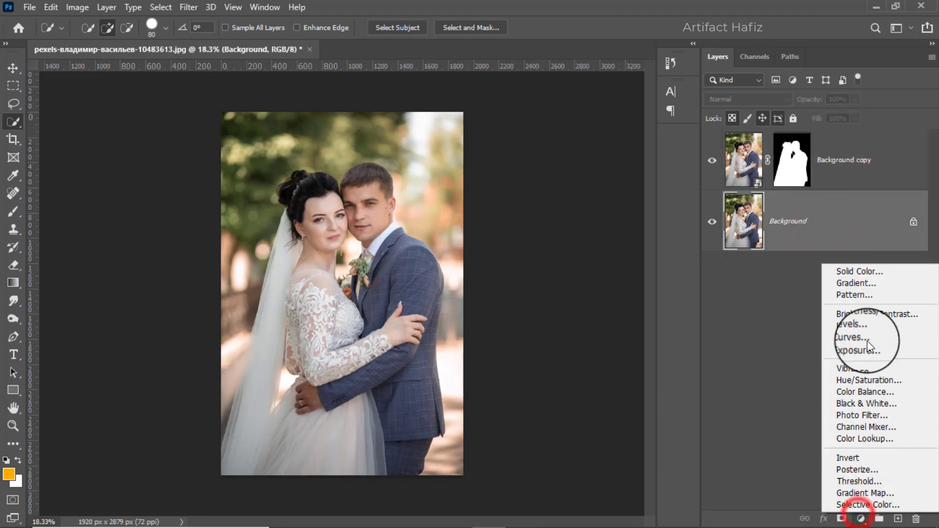
{"action": "left_click", "coordinate": [866, 314]}
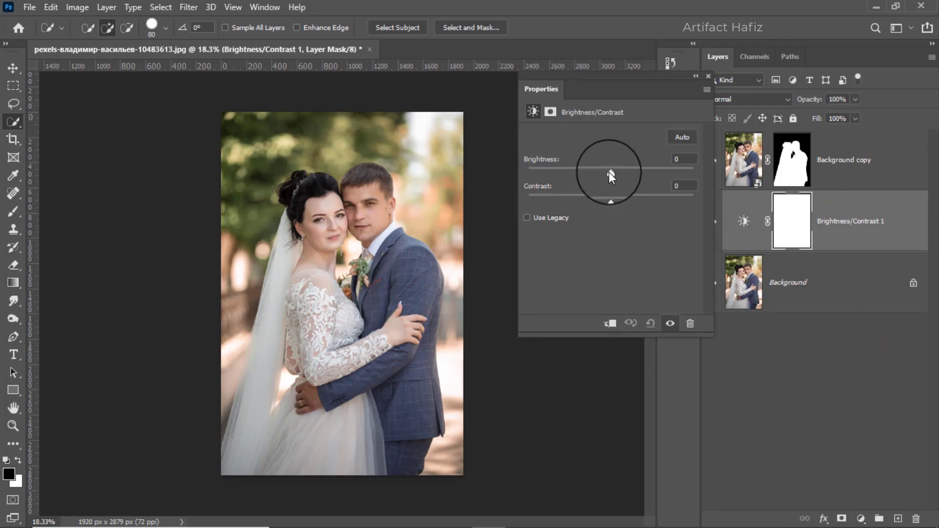
{"action": "left_click_drag", "start_coordinate": [609, 172], "coordinate": [565, 181]}
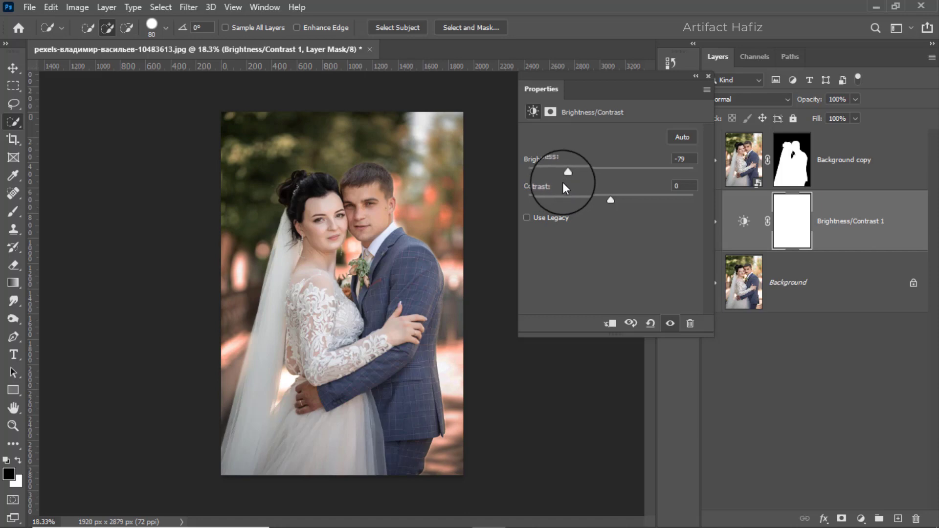
{"action": "left_click", "coordinate": [708, 76]}
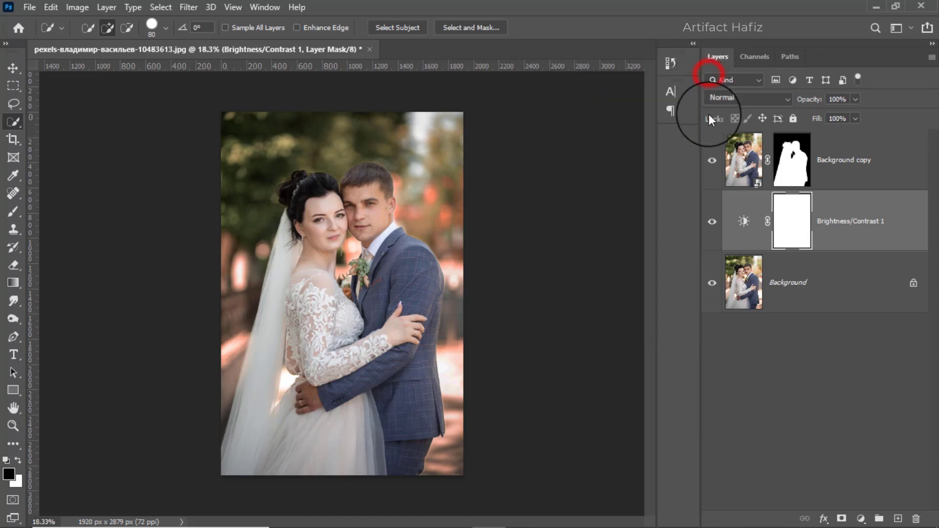
{"action": "left_click", "coordinate": [712, 222]}
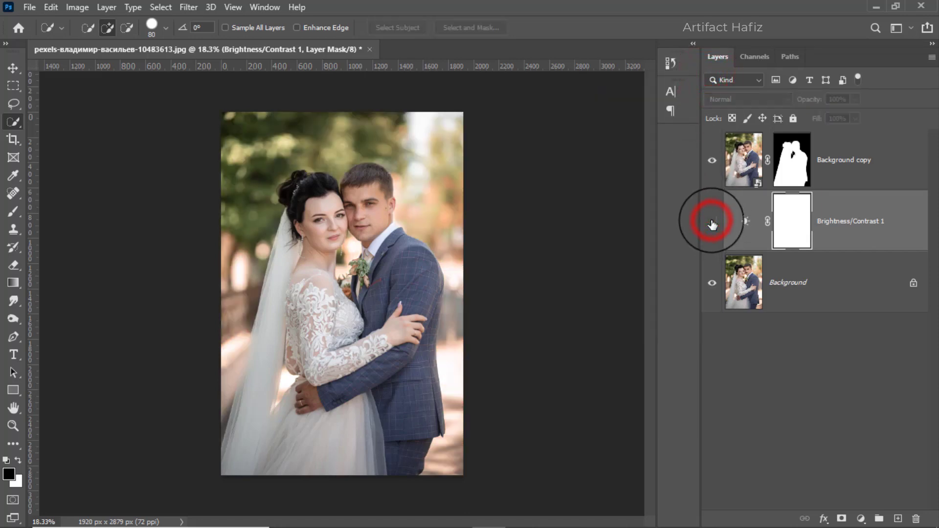
{"action": "left_click", "coordinate": [712, 223]}
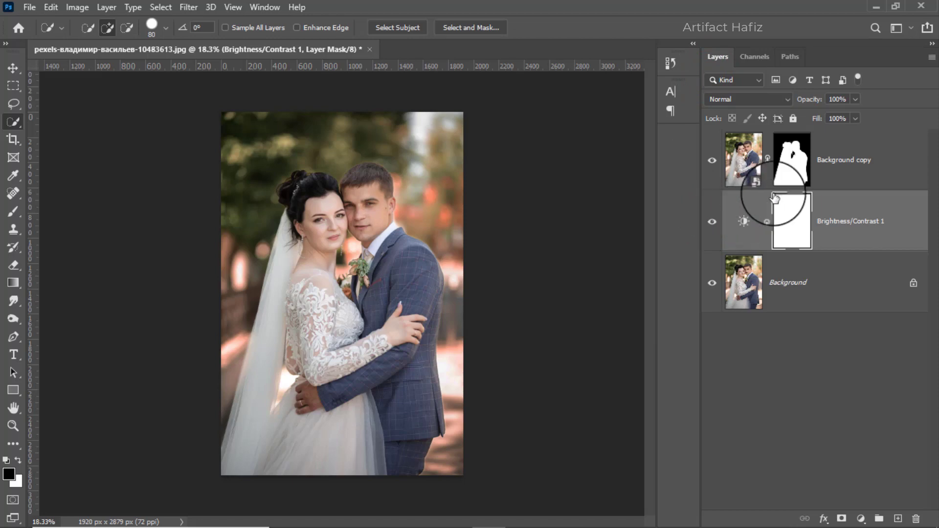
Add a Color Lookup adjustment above the Background copy layer using FallColors.look and set its layer opacity to 8%.
{"action": "left_click", "coordinate": [857, 149]}
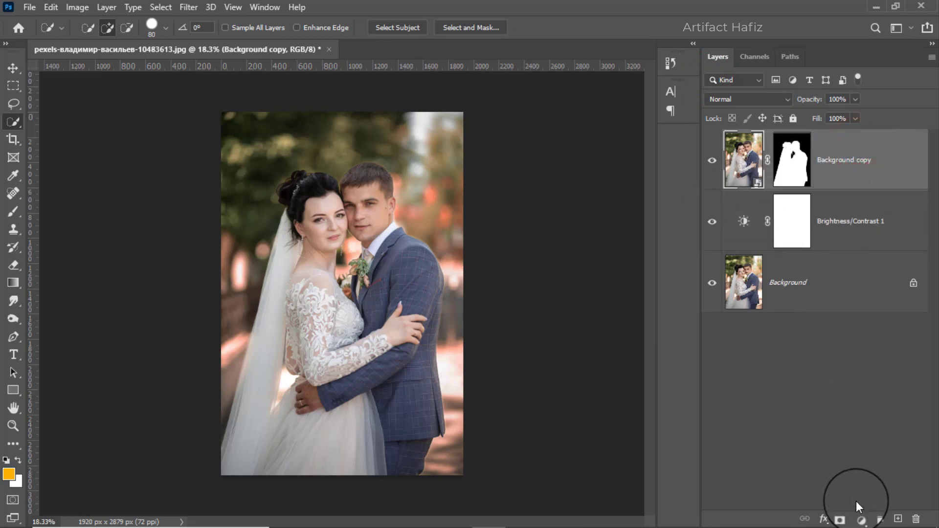
{"action": "left_click", "coordinate": [861, 520]}
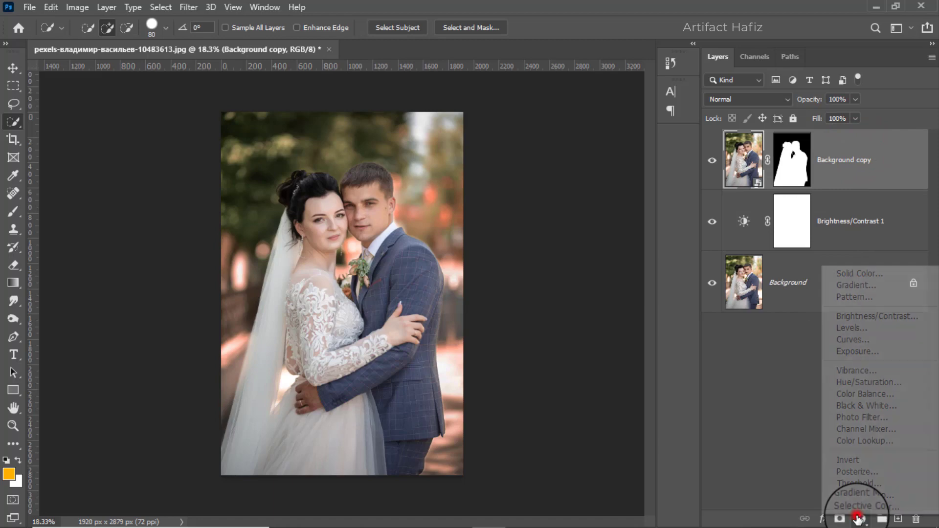
{"action": "left_click", "coordinate": [861, 443]}
{"action": "left_click", "coordinate": [618, 140]}
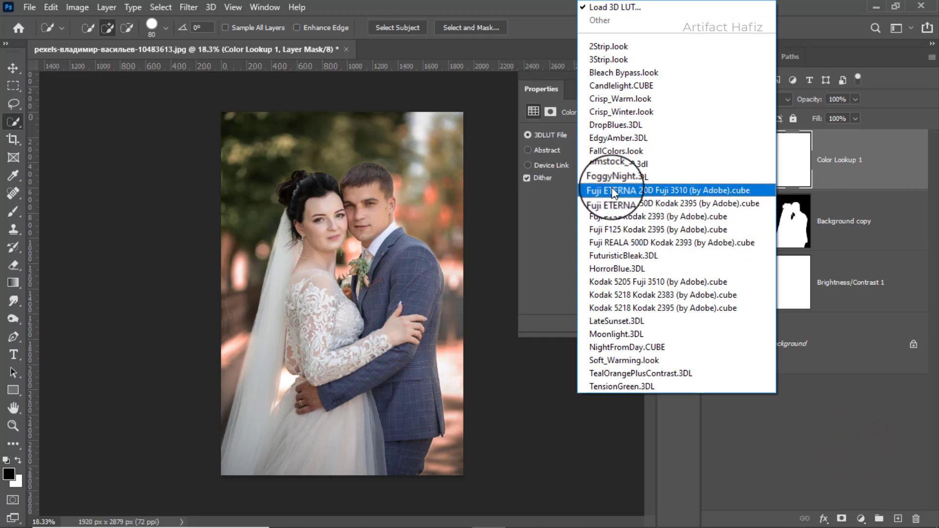
{"action": "left_click", "coordinate": [604, 151]}
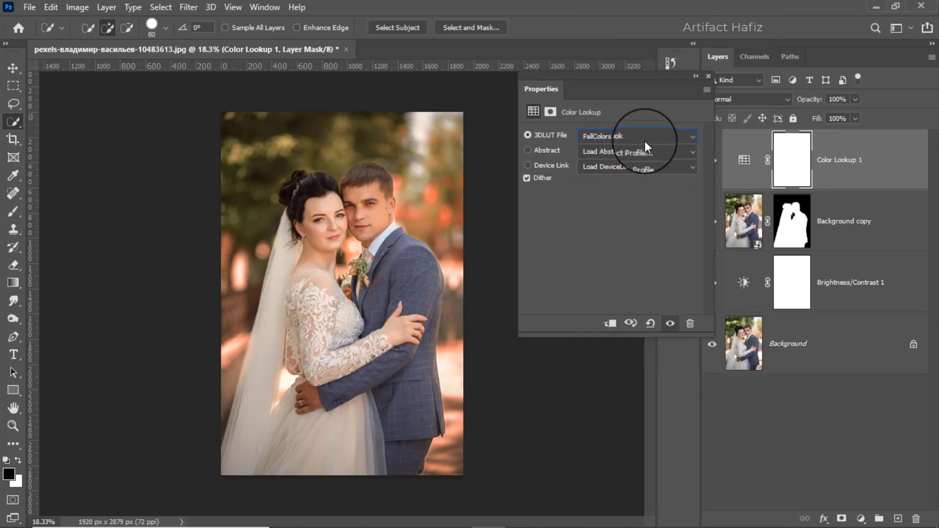
{"action": "left_click", "coordinate": [708, 76]}
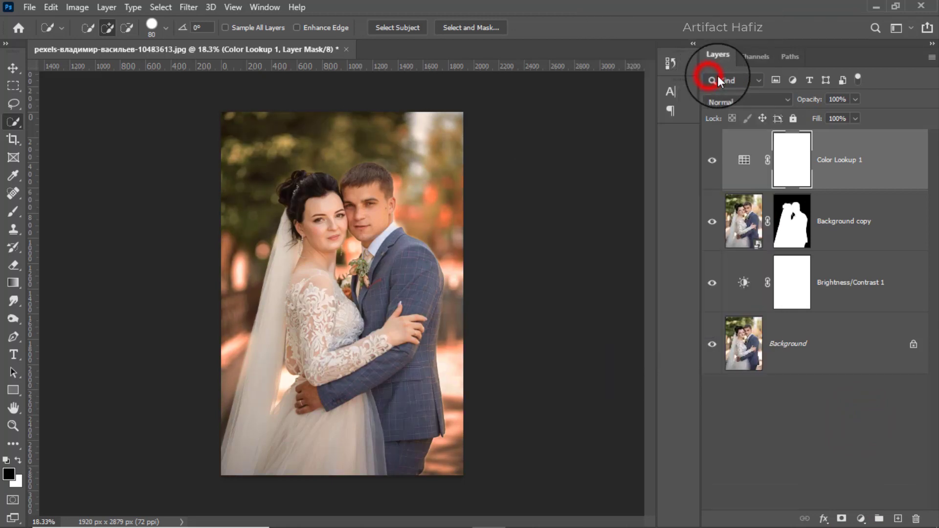
{"action": "left_click_drag", "start_coordinate": [856, 99], "coordinate": [806, 121]}
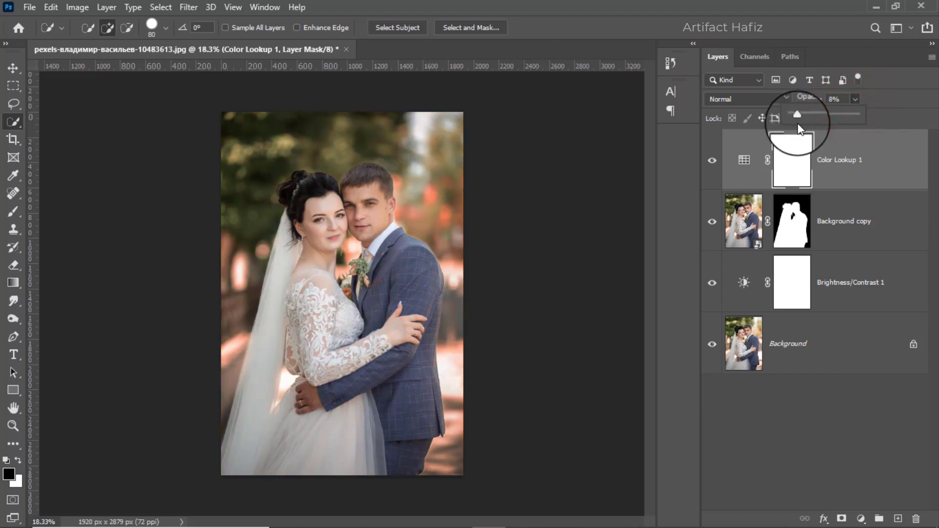
Add a second Brightness/Contrast adjustment above the Color Lookup layer with brightness -24.
{"action": "left_click", "coordinate": [860, 520]}
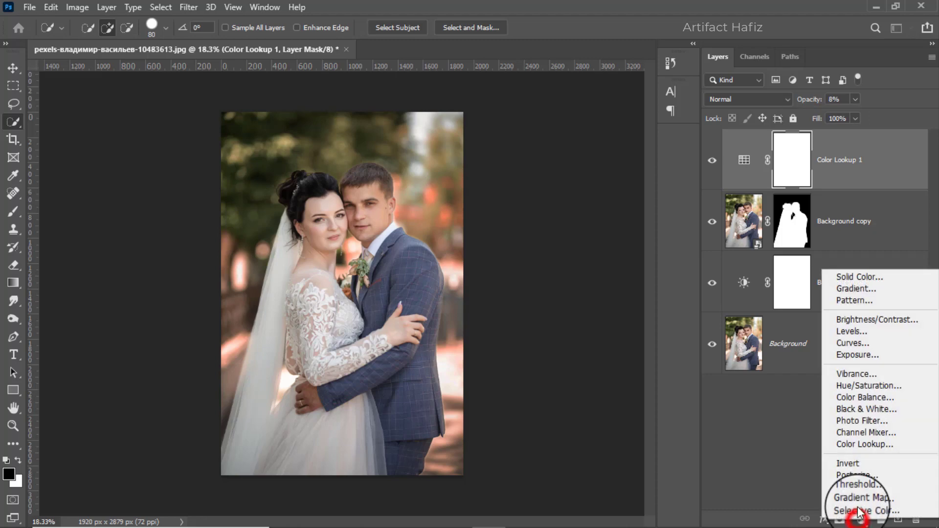
{"action": "left_click", "coordinate": [858, 318]}
{"action": "left_click_drag", "start_coordinate": [609, 170], "coordinate": [598, 172]}
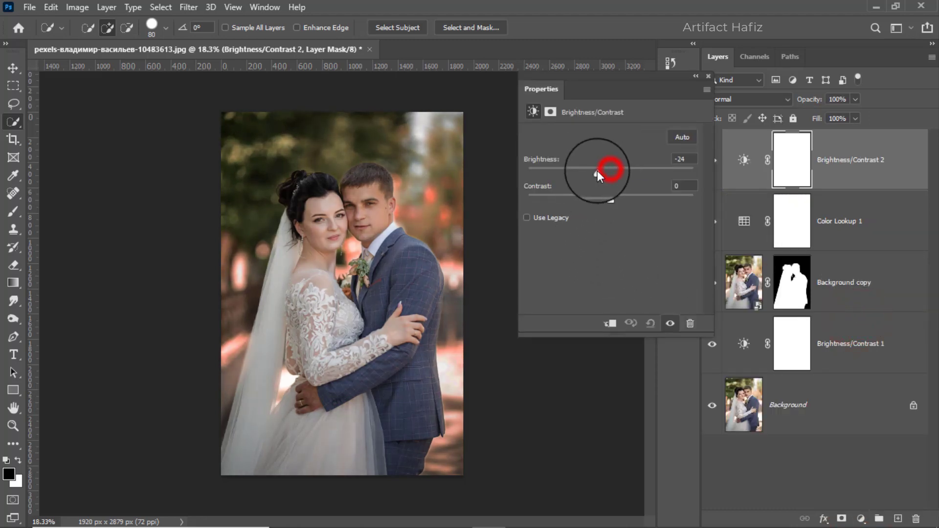
{"action": "left_click", "coordinate": [708, 77]}
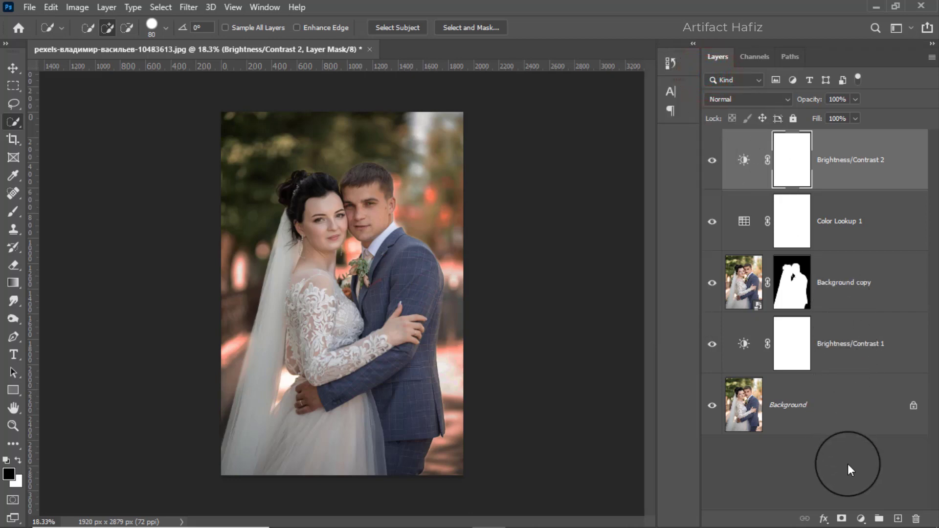
Add a Curves adjustment on top and shape a slight RGB S-curve with a raised highlight point and a lowered shadow point.
{"action": "left_click", "coordinate": [860, 518]}
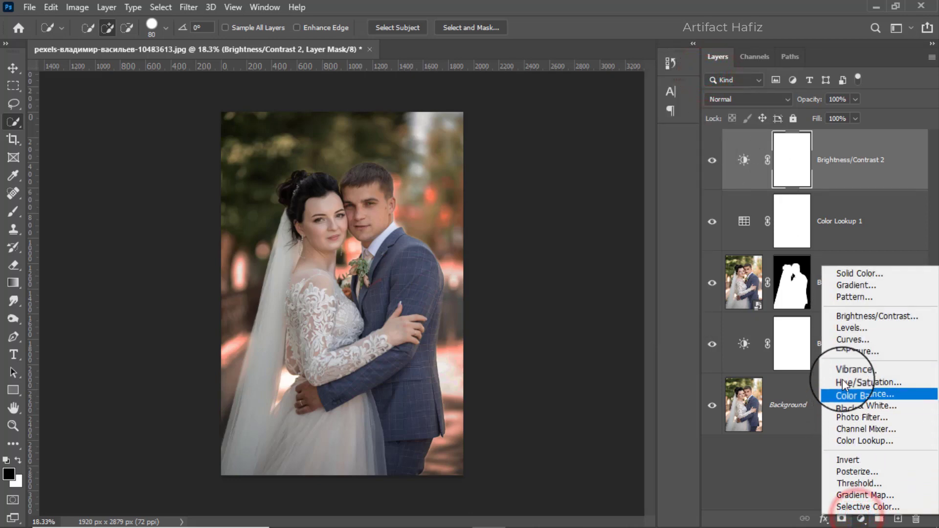
{"action": "left_click", "coordinate": [843, 341]}
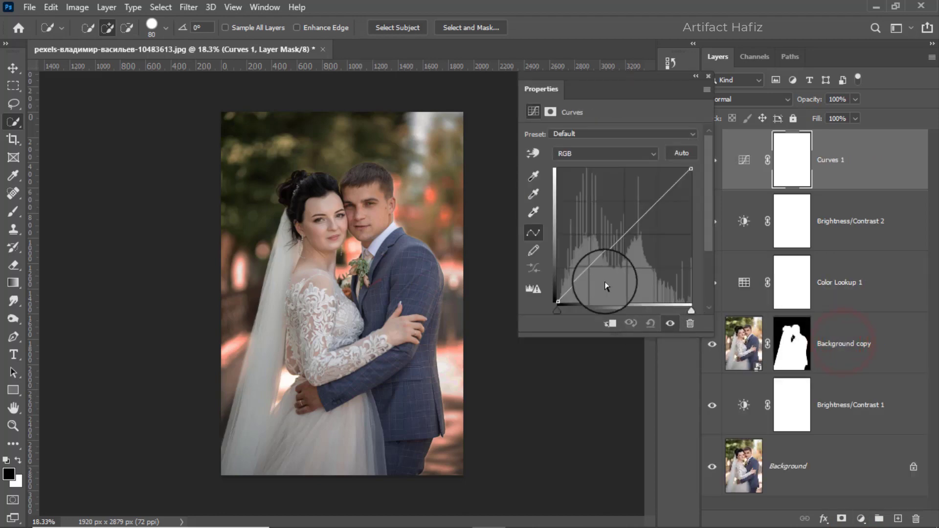
{"action": "left_click", "coordinate": [591, 268]}
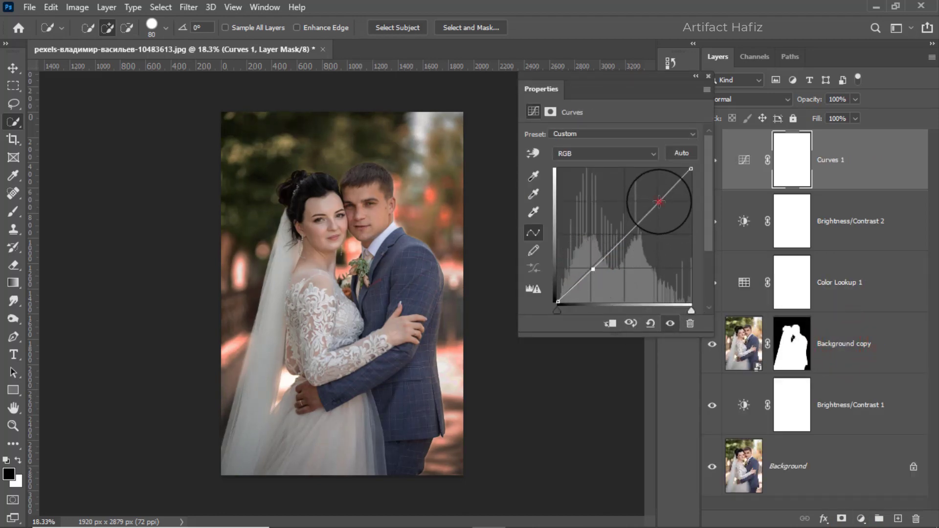
{"action": "left_click", "coordinate": [659, 200]}
{"action": "mouse_move", "coordinate": [659, 200]}
{"action": "left_mouse_down"}
{"action": "mouse_move", "coordinate": [656, 191]}
{"action": "mouse_move", "coordinate": [657, 200]}
{"action": "left_mouse_up"}
{"action": "left_click_drag", "start_coordinate": [593, 269], "coordinate": [592, 274]}
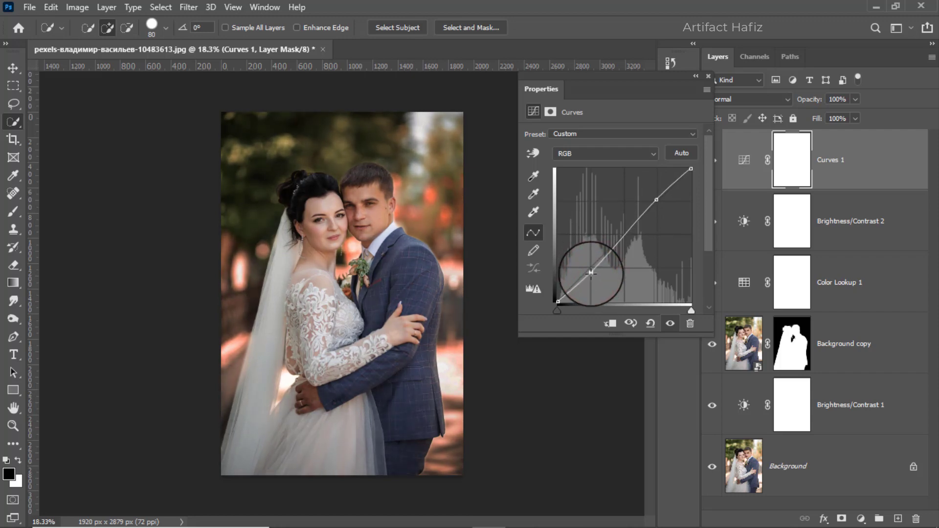
Adjust the black point at the shadow end of the Curves adjustment's RGB curve and close its properties.
{"action": "left_click", "coordinate": [556, 300]}
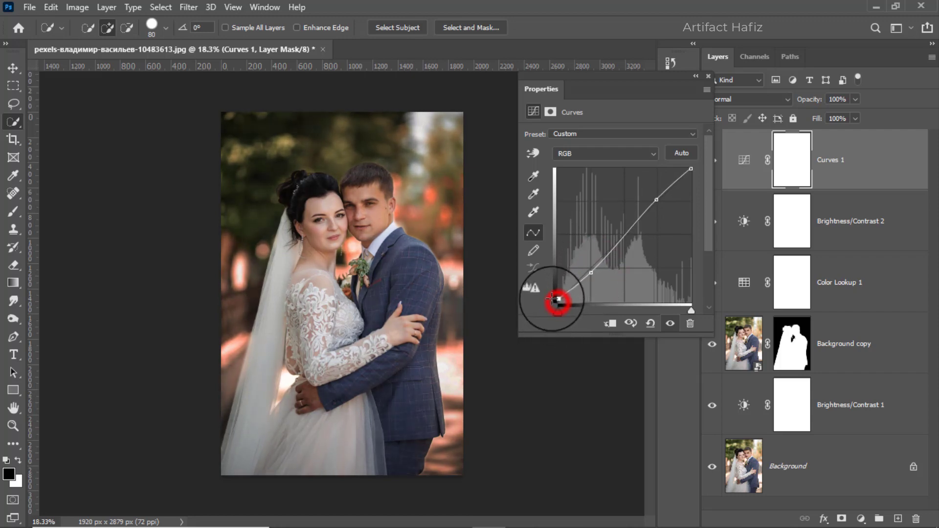
{"action": "left_click", "coordinate": [709, 76]}
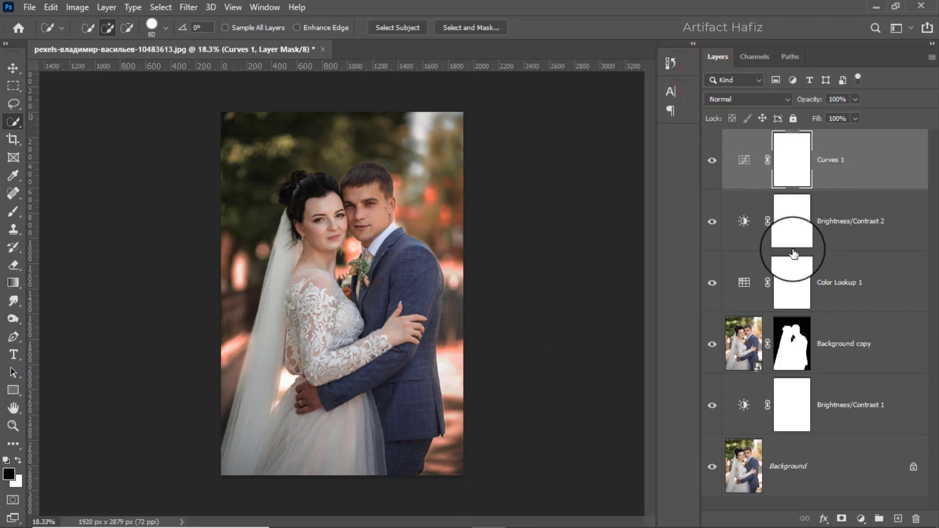
Add a Levels adjustment above the Curves layer with the RGB black input level set to 8.
{"action": "left_click", "coordinate": [842, 149]}
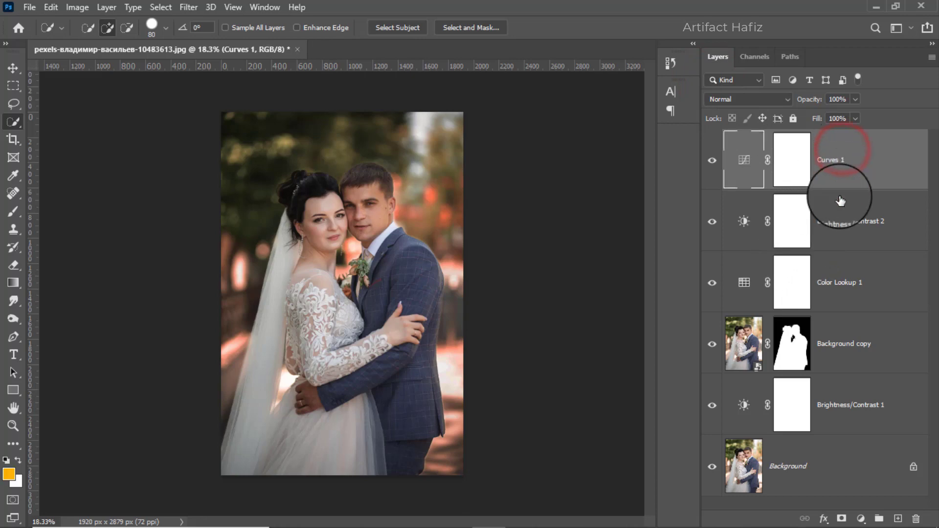
{"action": "left_click", "coordinate": [861, 519]}
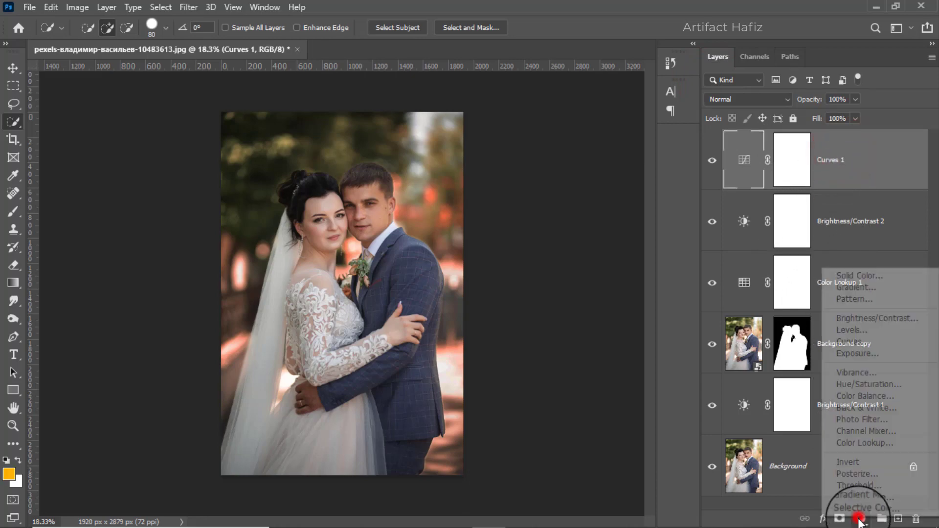
{"action": "left_click", "coordinate": [840, 330]}
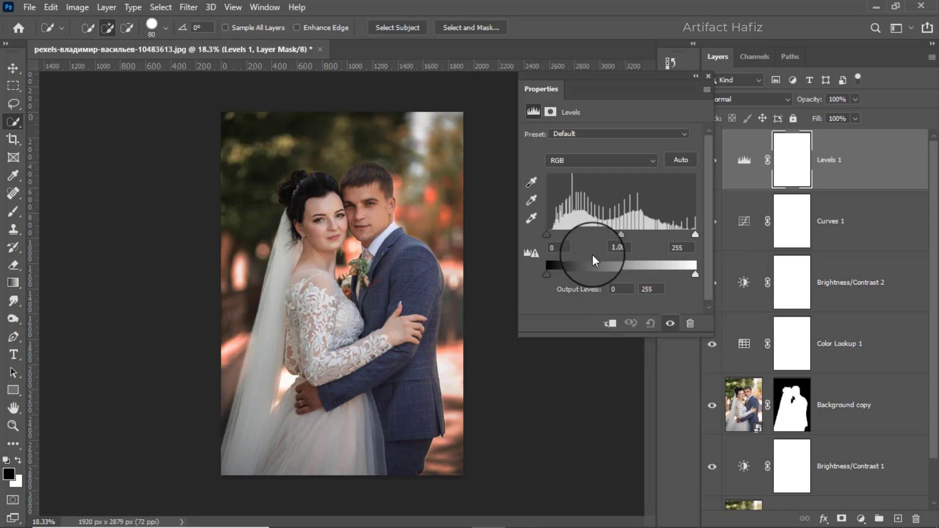
{"action": "left_click_drag", "start_coordinate": [547, 233], "coordinate": [552, 233]}
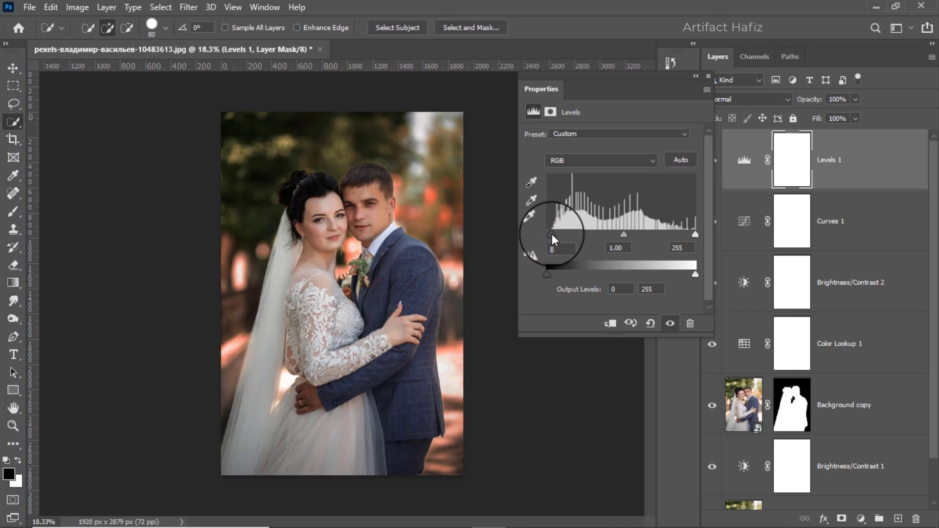
{"action": "left_click", "coordinate": [707, 79]}
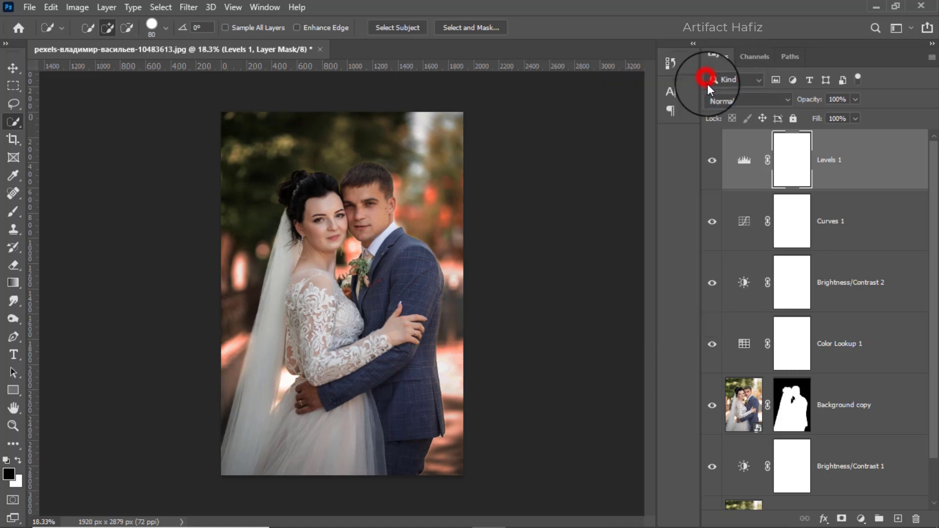
Stamp all visible layers into a new layer on top and convert it for Smart Filters.
{"action": "key", "text": "ctrl+alt+shift+e"}
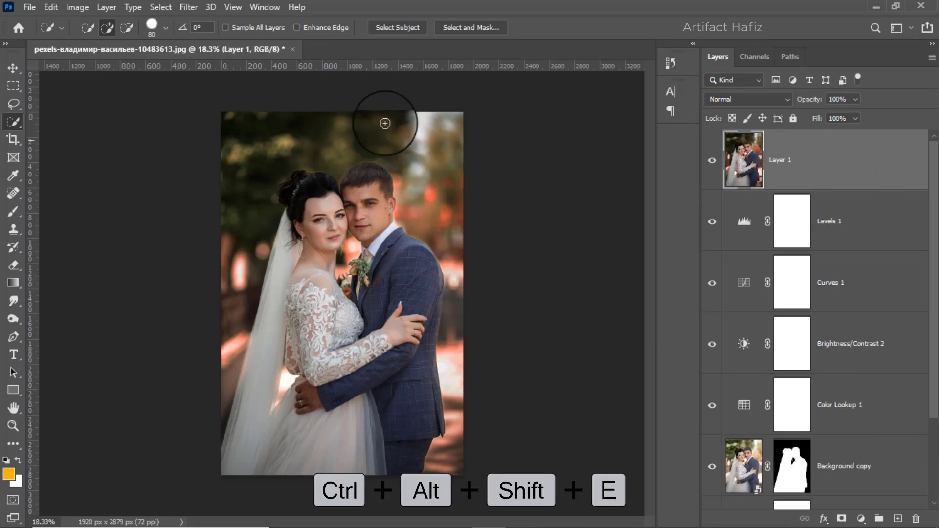
{"action": "left_click", "coordinate": [188, 6]}
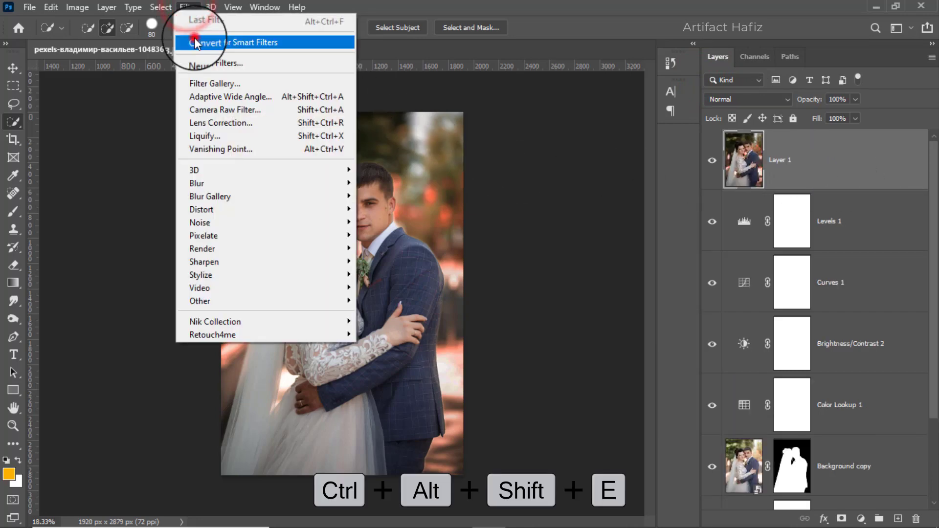
{"action": "left_click", "coordinate": [195, 38]}
Open the Camera Raw Filter on the stamped layer and set Temperature to +3 and Tint to -3.
{"action": "left_click", "coordinate": [187, 7]}
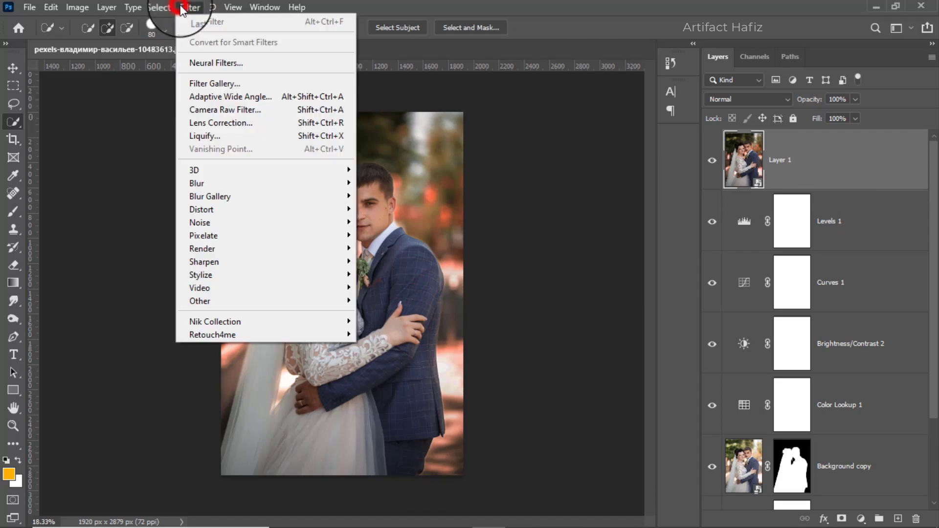
{"action": "left_click", "coordinate": [211, 108]}
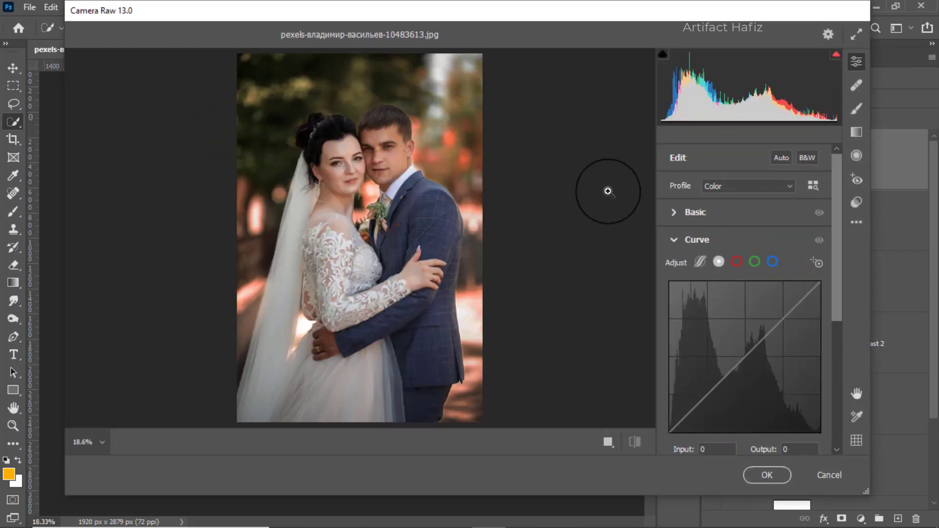
{"action": "left_click", "coordinate": [674, 211]}
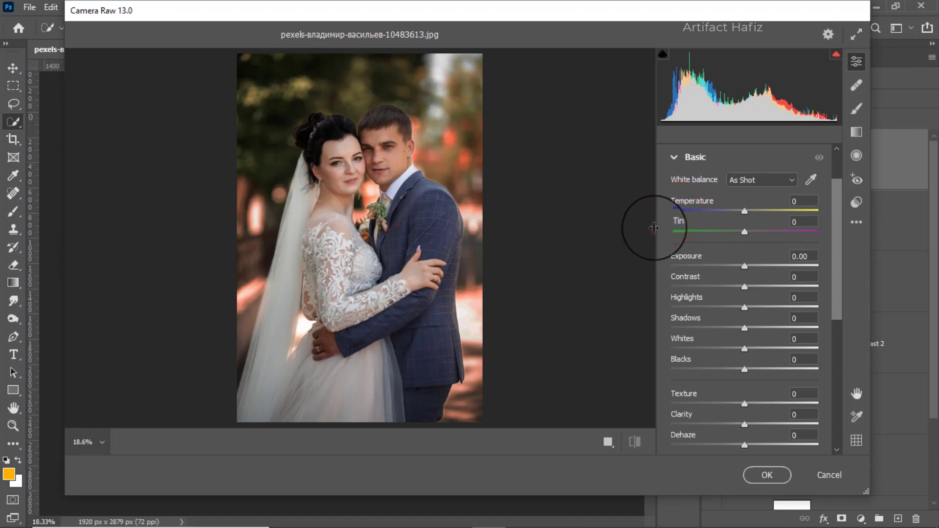
{"action": "left_click_drag", "start_coordinate": [656, 228], "coordinate": [461, 243]}
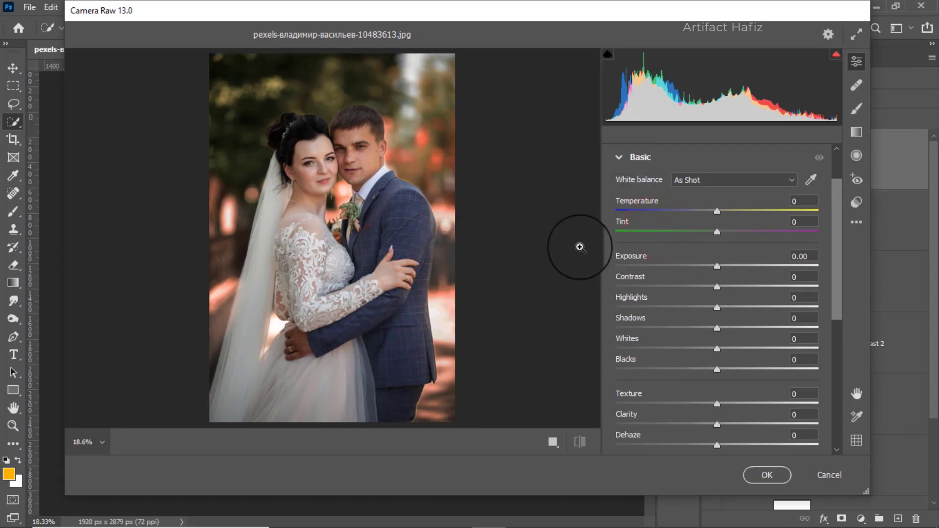
{"action": "left_click_drag", "start_coordinate": [693, 213], "coordinate": [720, 224]}
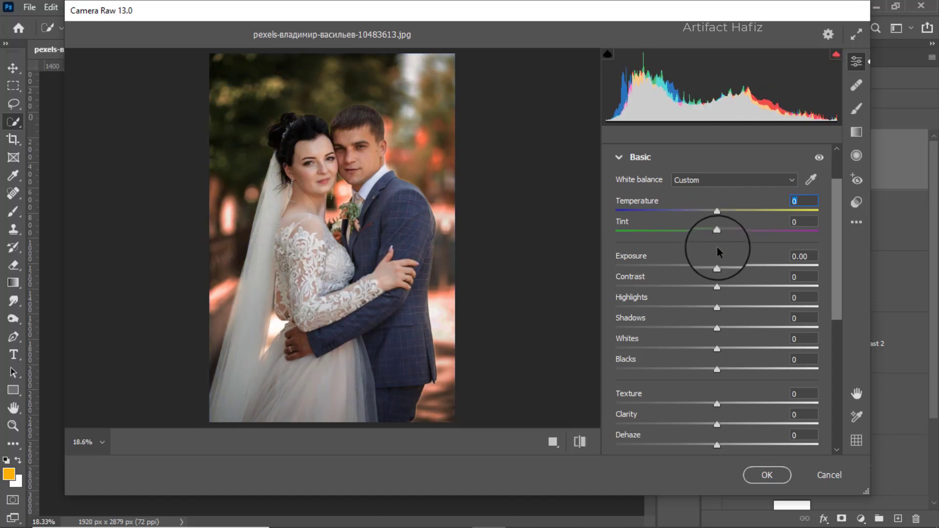
{"action": "left_click_drag", "start_coordinate": [718, 234], "coordinate": [720, 211]}
Set the Basic tones to Exposure -0.15, Contrast -8, Highlights -22, Shadows +12, Whites +42 and Blacks +11.
{"action": "left_click_drag", "start_coordinate": [719, 269], "coordinate": [692, 310]}
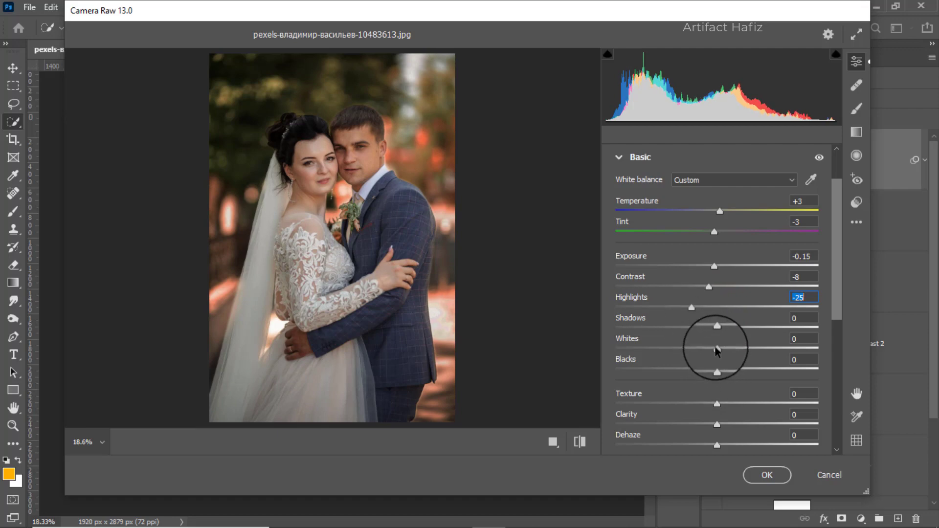
{"action": "left_click_drag", "start_coordinate": [718, 347], "coordinate": [759, 349]}
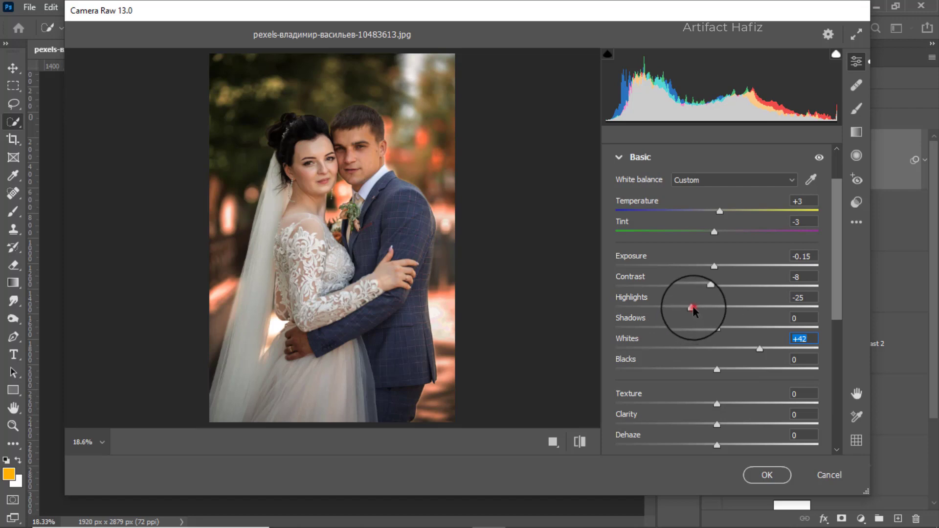
{"action": "left_click_drag", "start_coordinate": [692, 309], "coordinate": [751, 332]}
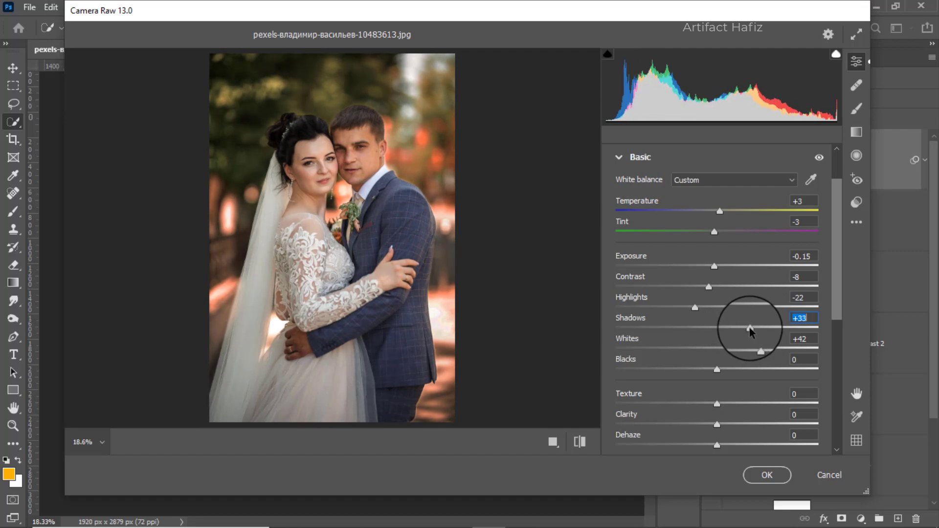
{"action": "left_click_drag", "start_coordinate": [751, 332], "coordinate": [729, 329]}
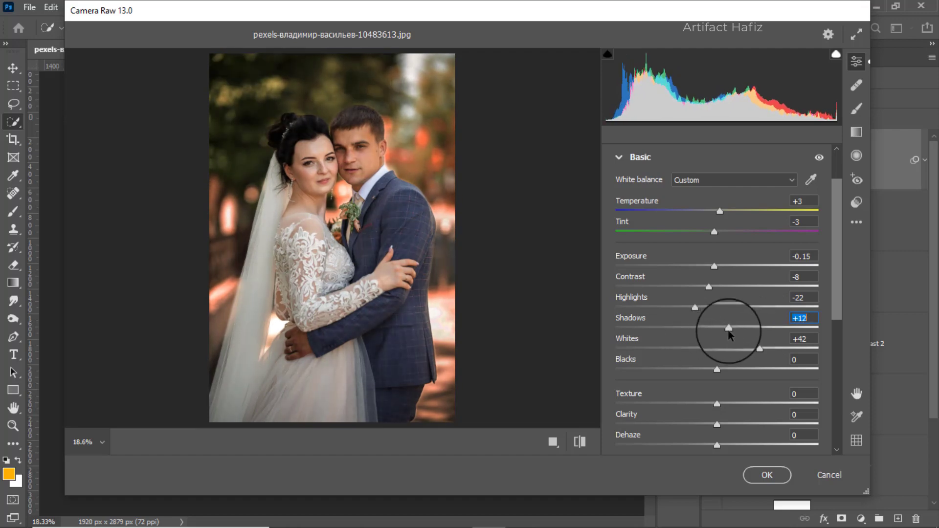
{"action": "mouse_move", "coordinate": [717, 369]}
{"action": "left_mouse_down"}
{"action": "mouse_move", "coordinate": [746, 365]}
{"action": "mouse_move", "coordinate": [698, 370]}
{"action": "mouse_move", "coordinate": [727, 370]}
{"action": "left_mouse_up"}
Set Texture to -5, Clarity to +5 and Dehaze to +16.
{"action": "left_click_drag", "start_coordinate": [718, 404], "coordinate": [707, 406]}
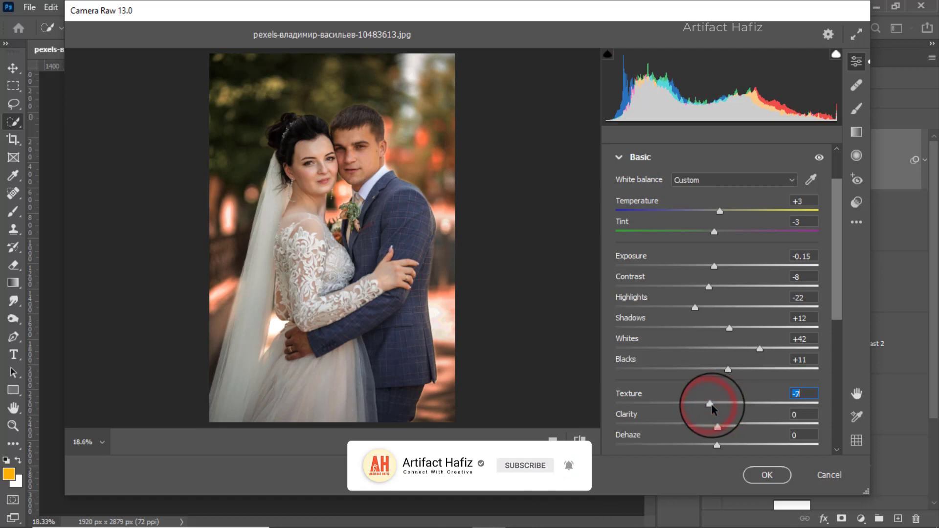
{"action": "left_click", "coordinate": [717, 424]}
{"action": "left_click_drag", "start_coordinate": [722, 427], "coordinate": [725, 426]}
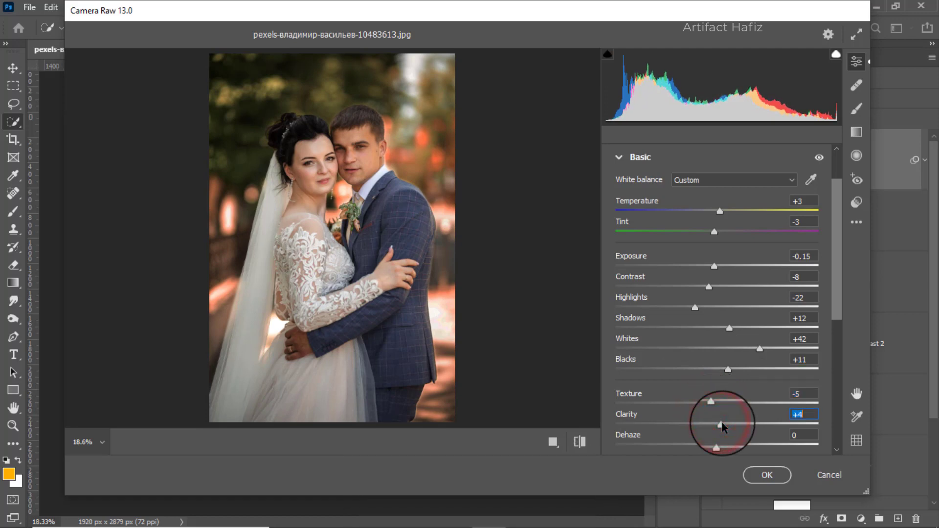
{"action": "scroll", "coordinate": [743, 373], "scroll_direction": "down", "scroll_amount": 2}
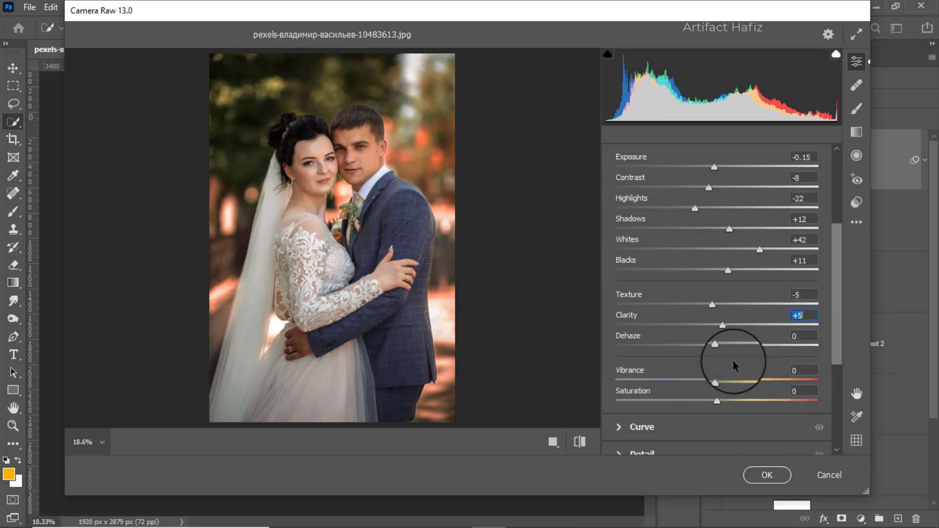
{"action": "mouse_move", "coordinate": [717, 346]}
{"action": "left_mouse_down"}
{"action": "mouse_move", "coordinate": [743, 346]}
{"action": "mouse_move", "coordinate": [675, 346]}
{"action": "mouse_move", "coordinate": [734, 347]}
{"action": "left_mouse_up"}
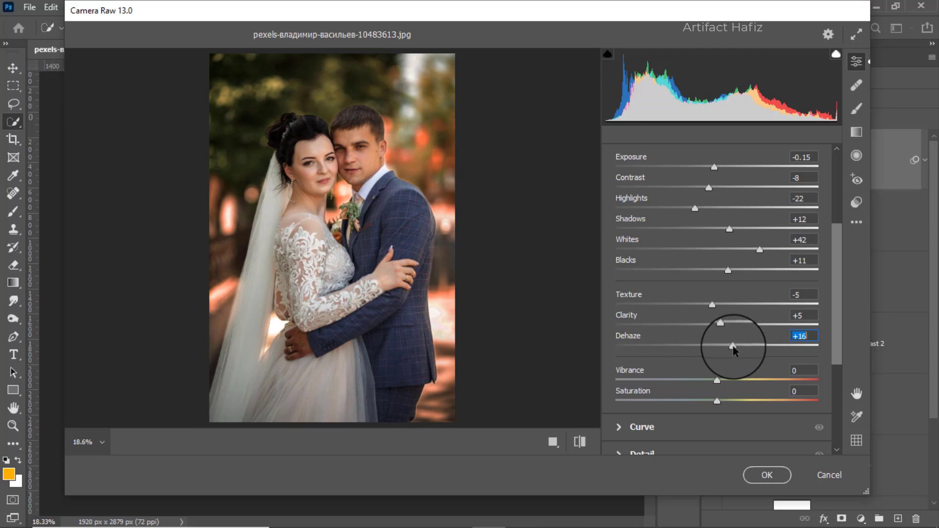
Set Vibrance to +16 and Saturation to -7.
{"action": "scroll", "coordinate": [711, 325], "scroll_direction": "down", "scroll_amount": 1}
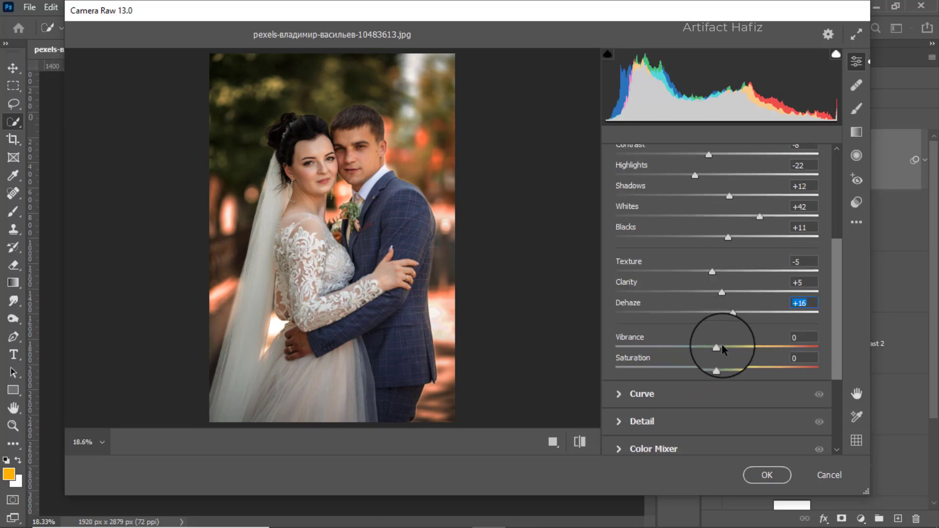
{"action": "left_click", "coordinate": [719, 345]}
{"action": "left_click_drag", "start_coordinate": [719, 345], "coordinate": [711, 373]}
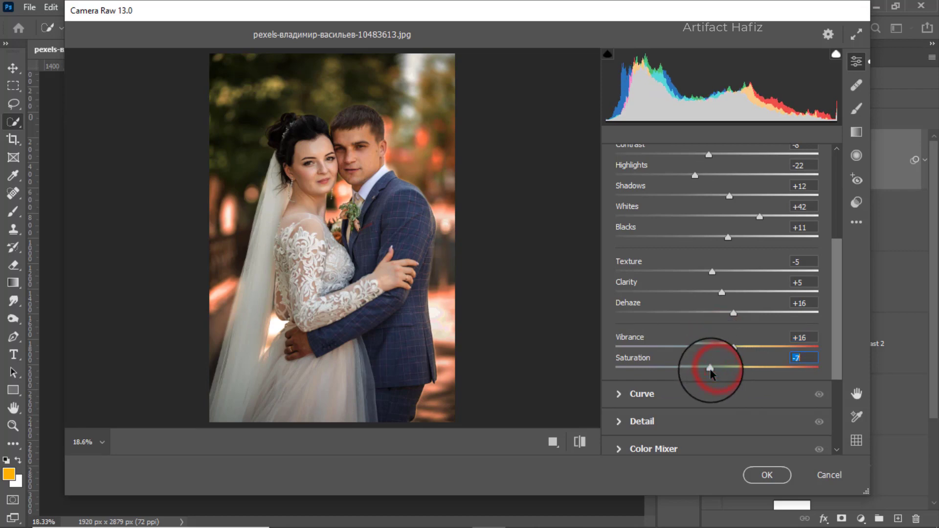
Shape the Camera Raw point curve into a slight S, with input 61 at output 52 and input 191 at output 198.
{"action": "scroll", "coordinate": [680, 349], "scroll_direction": "down", "scroll_amount": 1}
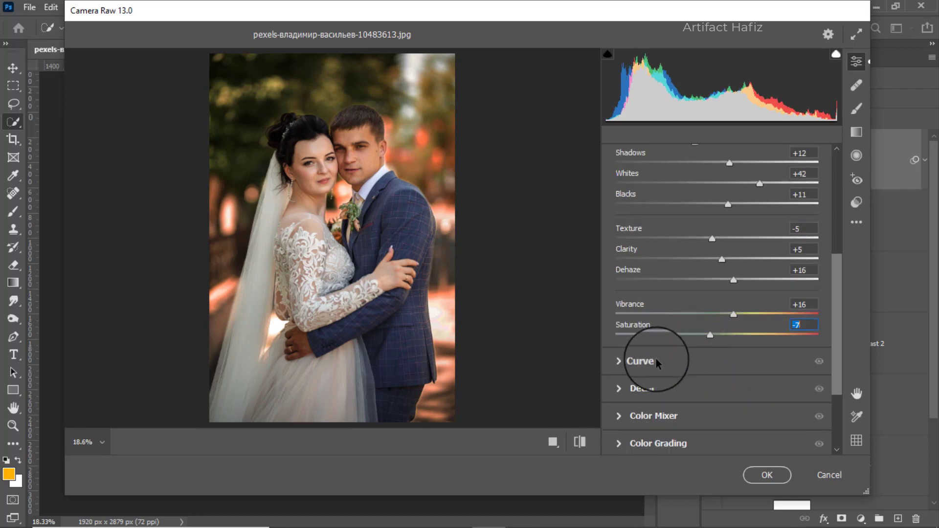
{"action": "left_click", "coordinate": [656, 360]}
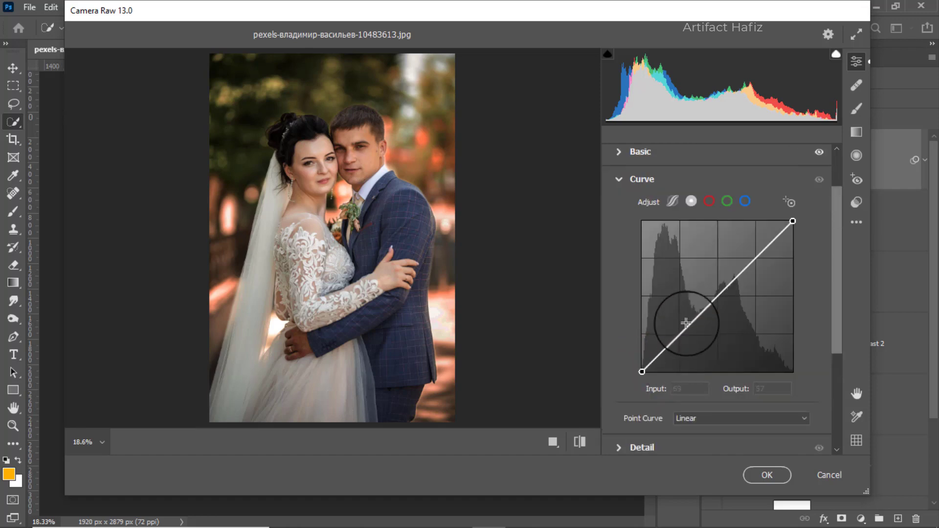
{"action": "left_click_drag", "start_coordinate": [677, 336], "coordinate": [678, 341]}
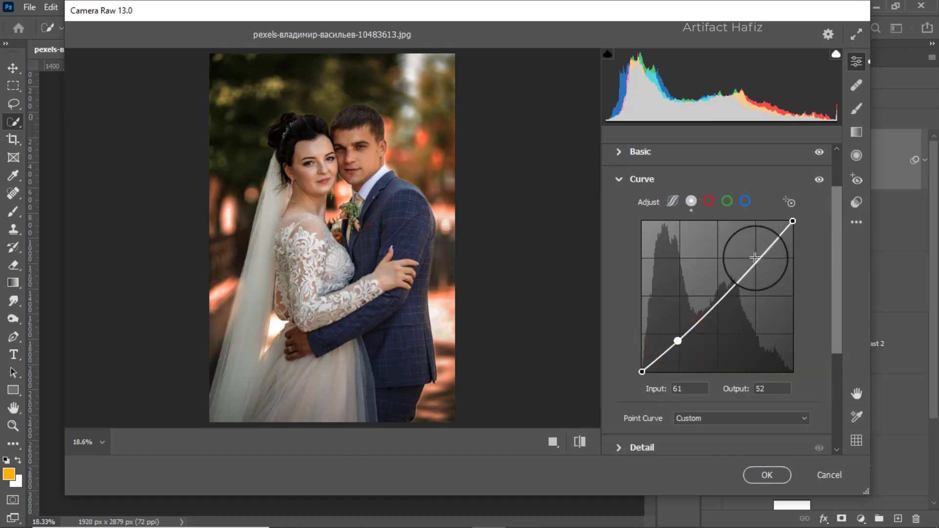
{"action": "left_click_drag", "start_coordinate": [754, 258], "coordinate": [755, 254]}
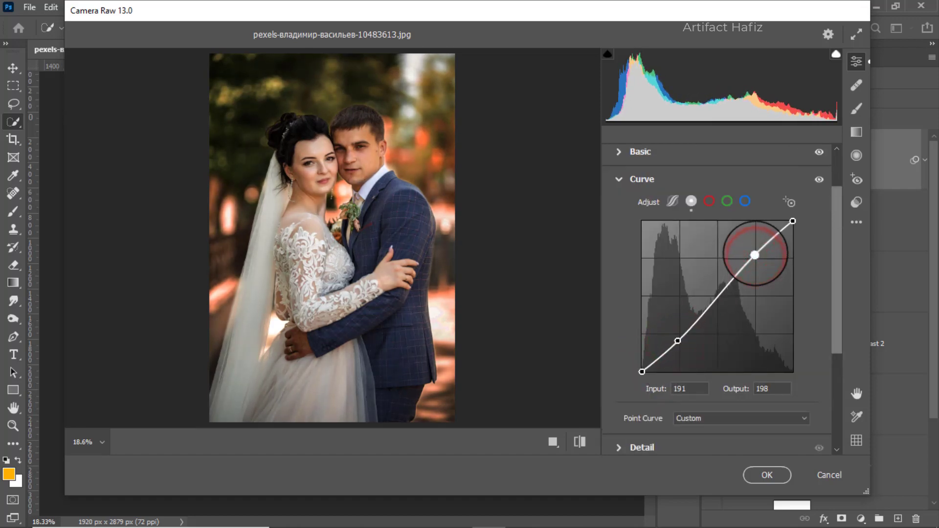
Shape the red channel curve into a slight S, with input 70 at output 60 and input 194 at output 199.
{"action": "left_click", "coordinate": [708, 201]}
{"action": "left_click_drag", "start_coordinate": [683, 331], "coordinate": [683, 336]}
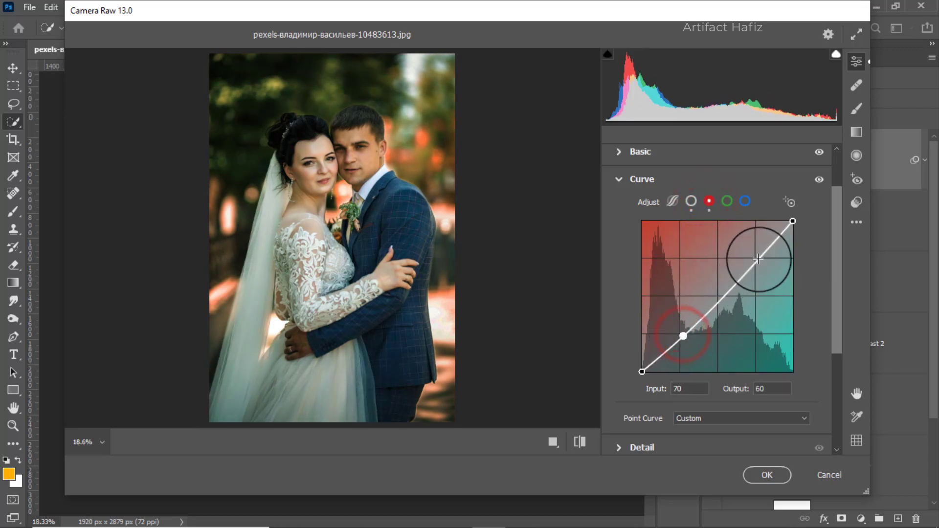
{"action": "left_click_drag", "start_coordinate": [757, 259], "coordinate": [757, 255]}
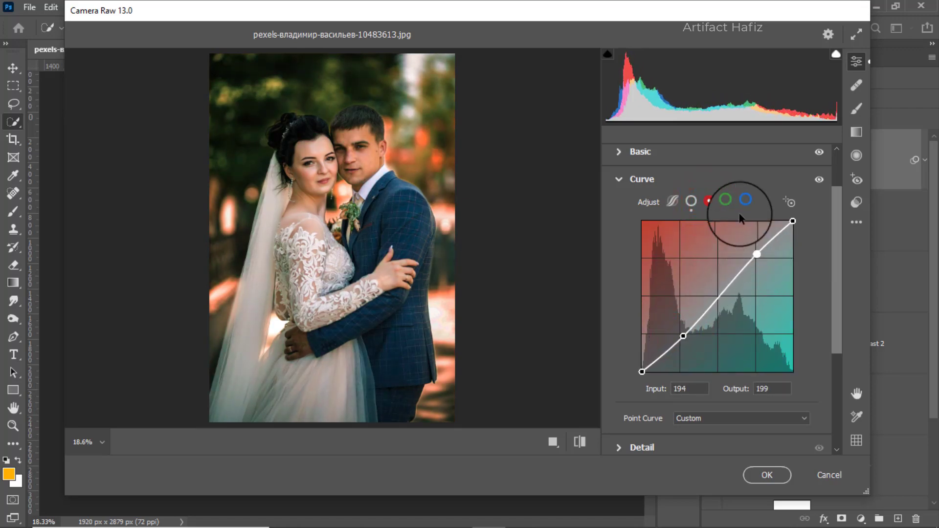
Shape the green channel curve into a slight S, with input 68 at output 58 and input 190 at output 197.
{"action": "left_click", "coordinate": [727, 201]}
{"action": "left_click_drag", "start_coordinate": [682, 332], "coordinate": [682, 337]}
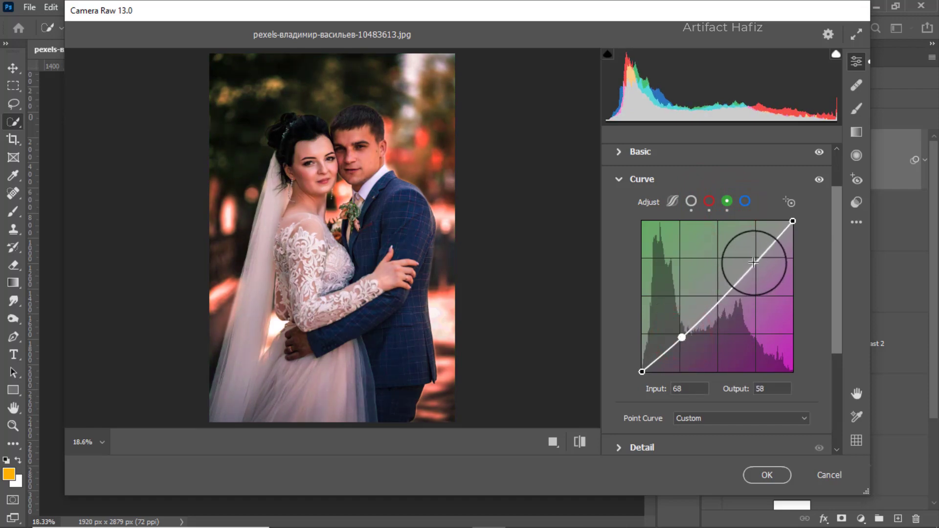
{"action": "left_click_drag", "start_coordinate": [754, 263], "coordinate": [755, 255]}
Shape the blue channel curve into a slight S, with input 70 at output 59 and input 191 at output 198.
{"action": "left_click", "coordinate": [747, 201]}
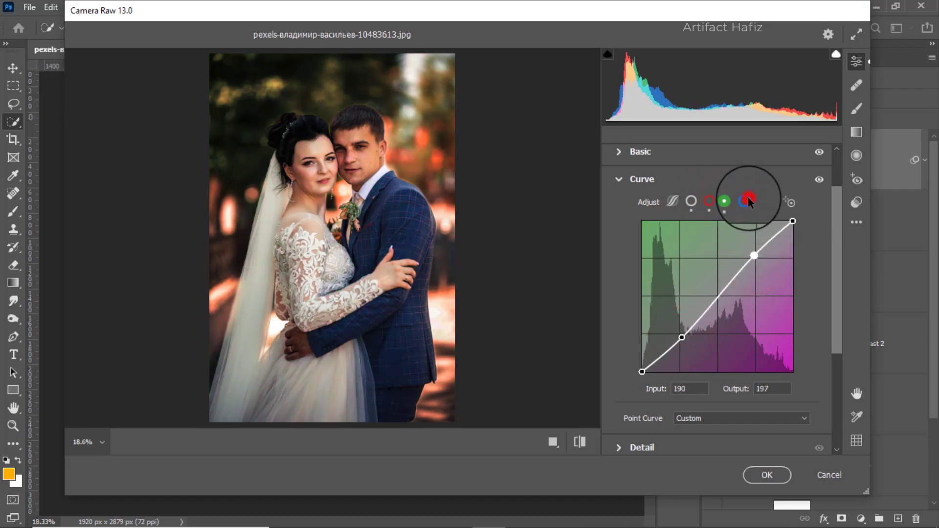
{"action": "left_click_drag", "start_coordinate": [682, 332], "coordinate": [682, 338]}
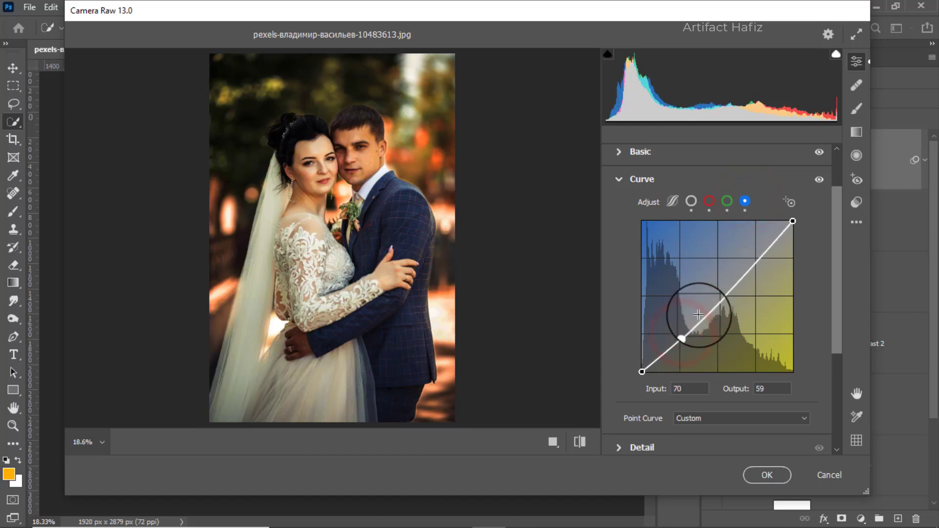
{"action": "left_click_drag", "start_coordinate": [755, 258], "coordinate": [754, 255]}
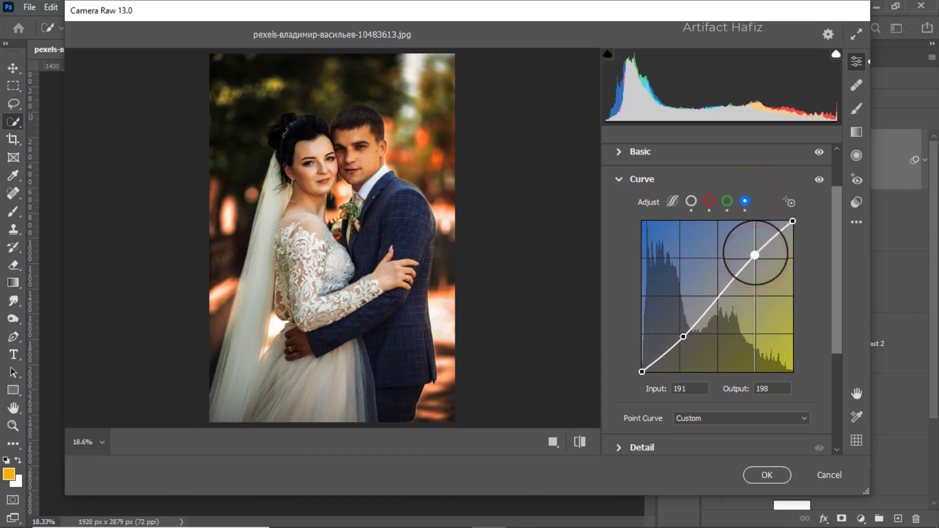
{"action": "scroll", "coordinate": [717, 296], "scroll_direction": "down", "scroll_amount": 3}
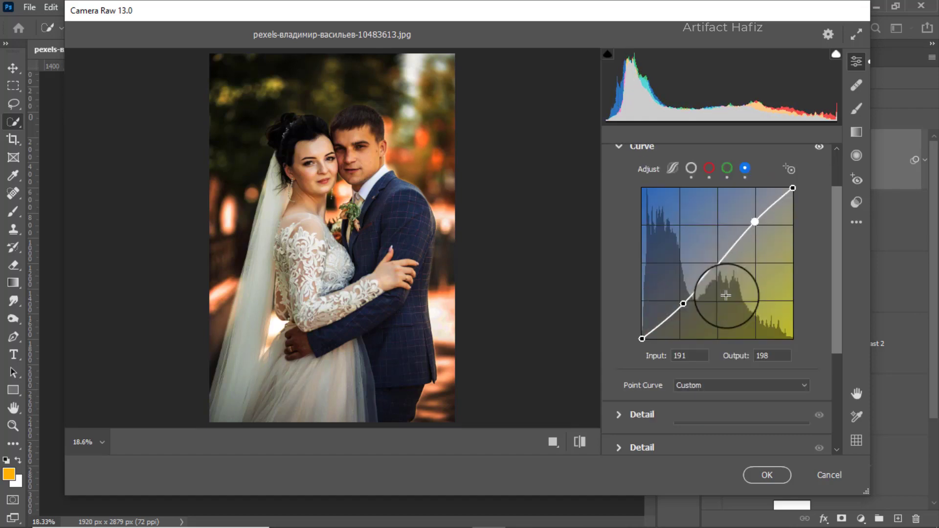
Set the Detail adjustments to Sharpening 5 and Noise Reduction 9.
{"action": "scroll", "coordinate": [685, 337], "scroll_direction": "down", "scroll_amount": 2}
{"action": "left_click", "coordinate": [636, 345]}
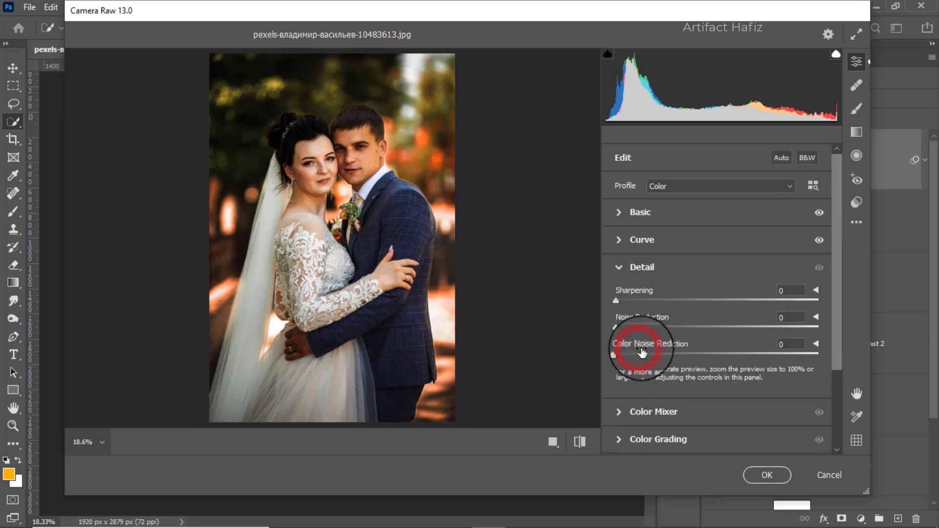
{"action": "left_click_drag", "start_coordinate": [615, 298], "coordinate": [635, 327]}
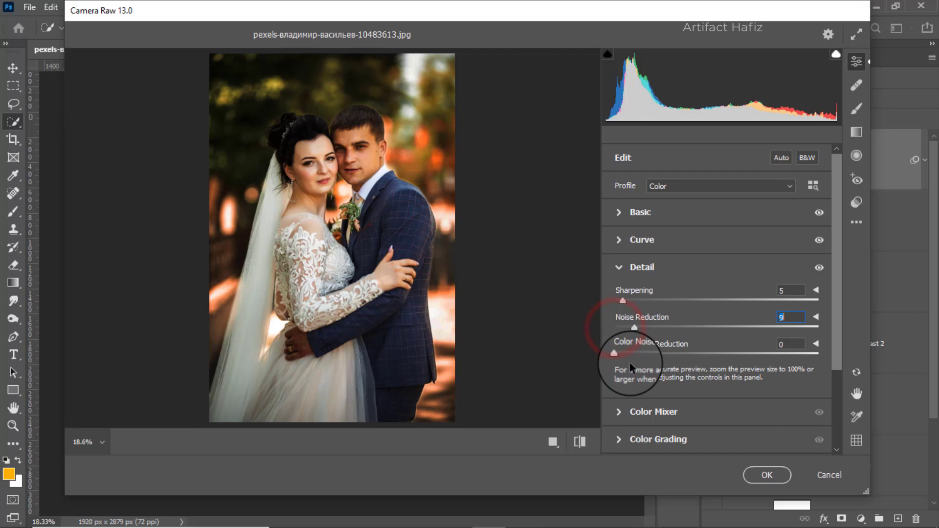
Set the Reds saturation to +15 in the HSL Color Mixer.
{"action": "left_click", "coordinate": [628, 412]}
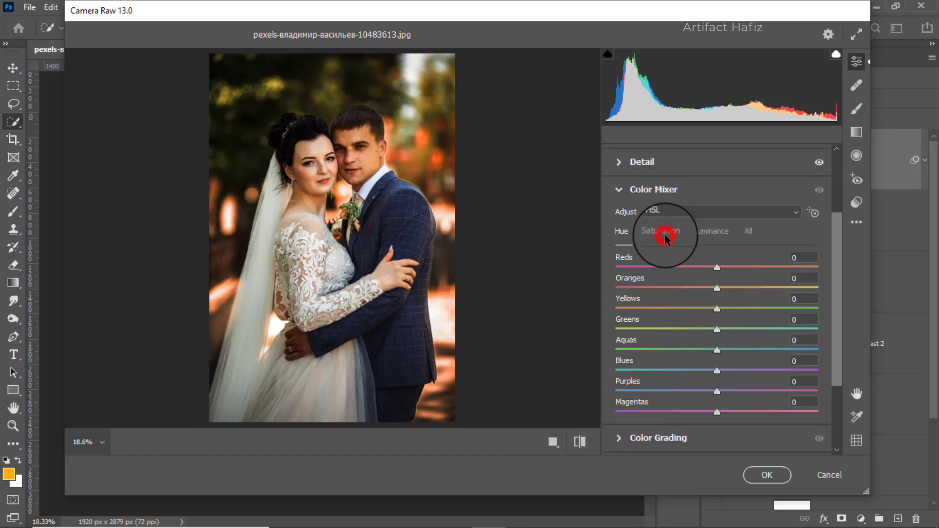
{"action": "left_click", "coordinate": [665, 234]}
{"action": "mouse_move", "coordinate": [738, 265]}
{"action": "left_mouse_down"}
{"action": "mouse_move", "coordinate": [751, 266]}
{"action": "mouse_move", "coordinate": [708, 272]}
{"action": "mouse_move", "coordinate": [747, 270]}
{"action": "left_mouse_up"}
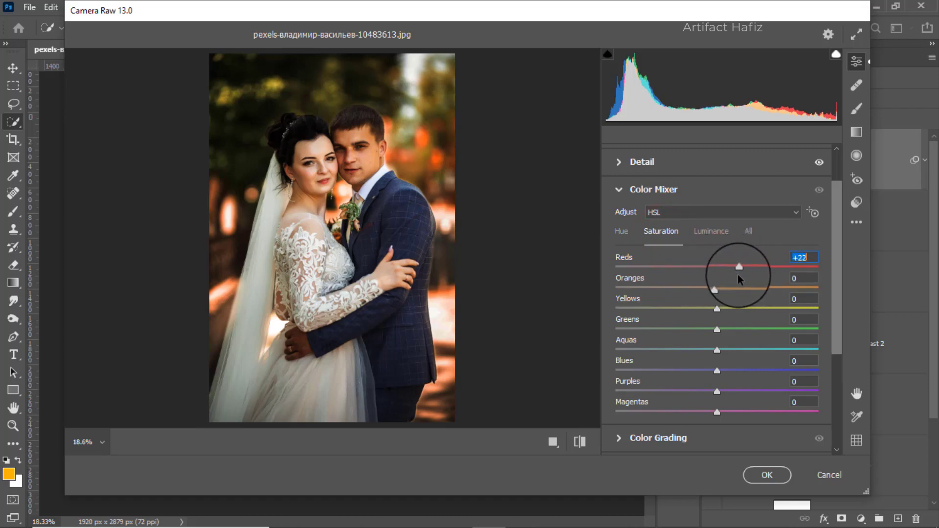
{"action": "key", "text": "Up"}
{"action": "key", "text": "Up"}
{"action": "key", "text": "Up"}
{"action": "key", "text": "Down"}
{"action": "key", "text": "Down"}
{"action": "key", "text": "Down"}
{"action": "key", "text": "Down"}
{"action": "key", "text": "Down"}
{"action": "key", "text": "Down"}
{"action": "key", "text": "Down"}
{"action": "key", "text": "Down"}
{"action": "key", "text": "Down"}
{"action": "key", "text": "Down"}
{"action": "key", "text": "Down"}
{"action": "key", "text": "Down"}
{"action": "key", "text": "Down"}
{"action": "key", "text": "Down"}
{"action": "key", "text": "Down"}
{"action": "key", "text": "Down"}
{"action": "key", "text": "Down"}
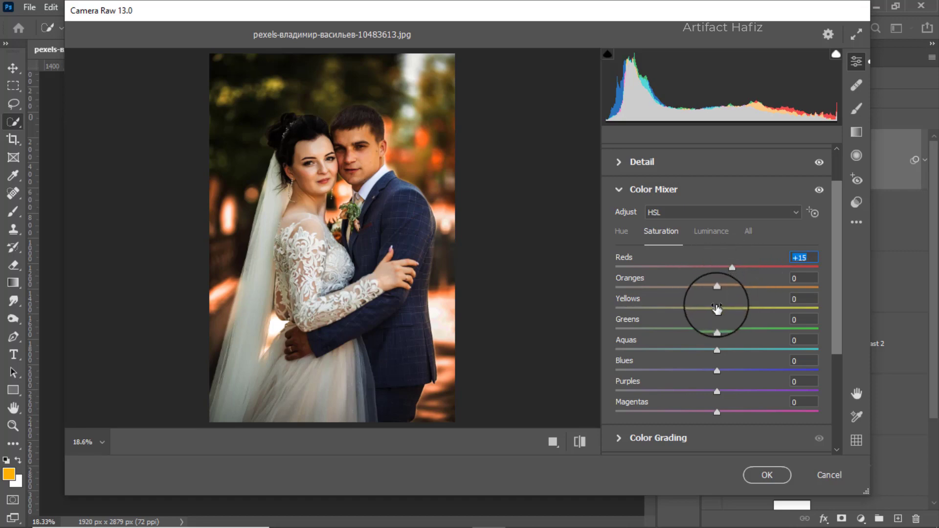
Set the HSL saturation of Reds to +10, Oranges to -16, Yellows to -42, Greens to -69, Aquas to +7 and Blues to +4.
{"action": "left_click", "coordinate": [715, 290]}
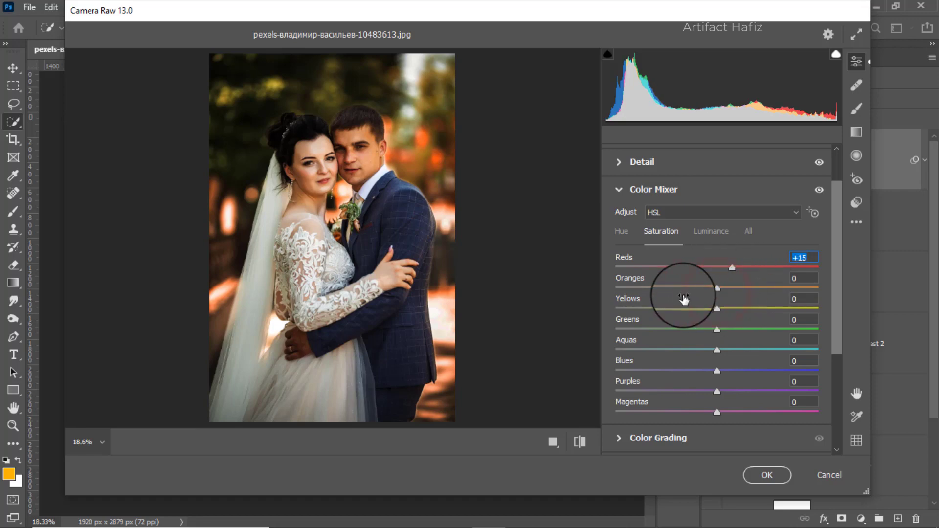
{"action": "mouse_move", "coordinate": [724, 287]}
{"action": "left_mouse_down"}
{"action": "mouse_move", "coordinate": [756, 287]}
{"action": "mouse_move", "coordinate": [667, 289]}
{"action": "mouse_move", "coordinate": [716, 294]}
{"action": "mouse_move", "coordinate": [705, 294]}
{"action": "mouse_move", "coordinate": [717, 310]}
{"action": "mouse_move", "coordinate": [633, 332]}
{"action": "mouse_move", "coordinate": [690, 309]}
{"action": "mouse_move", "coordinate": [632, 310]}
{"action": "mouse_move", "coordinate": [687, 312]}
{"action": "mouse_move", "coordinate": [666, 315]}
{"action": "mouse_move", "coordinate": [675, 310]}
{"action": "left_mouse_up"}
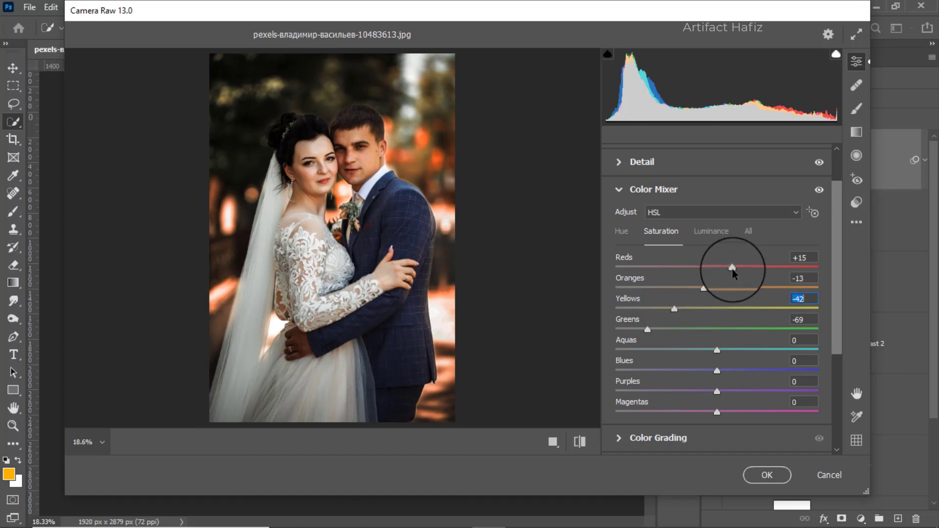
{"action": "mouse_move", "coordinate": [689, 271]}
{"action": "left_mouse_down"}
{"action": "mouse_move", "coordinate": [658, 272]}
{"action": "mouse_move", "coordinate": [728, 270]}
{"action": "mouse_move", "coordinate": [665, 292]}
{"action": "mouse_move", "coordinate": [698, 289]}
{"action": "left_mouse_up"}
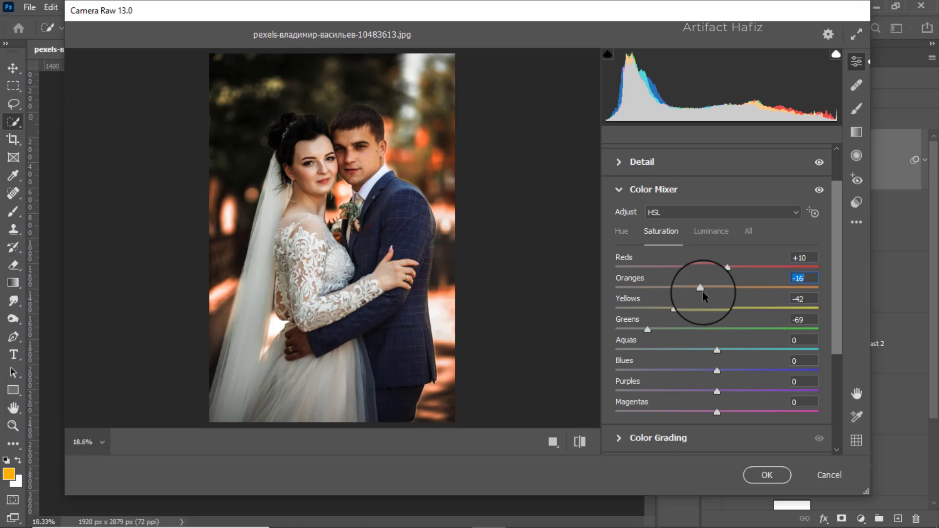
{"action": "scroll", "coordinate": [723, 321], "scroll_direction": "down", "scroll_amount": 1}
{"action": "left_click_drag", "start_coordinate": [723, 319], "coordinate": [720, 348]}
{"action": "left_click", "coordinate": [713, 337]}
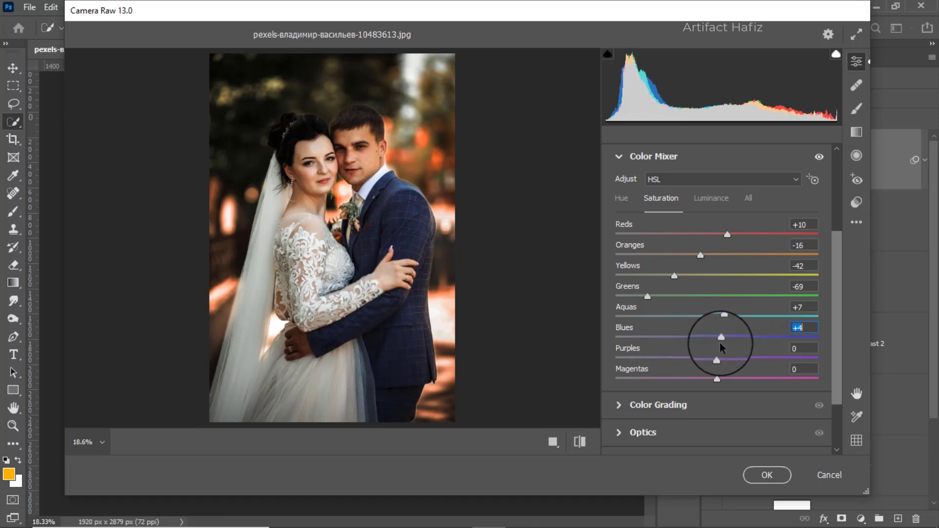
Set the HSL luminance of Oranges to +3, Yellows to +52, Greens to +16, Aquas to +10 and Blues to +20.
{"action": "left_click", "coordinate": [712, 197]}
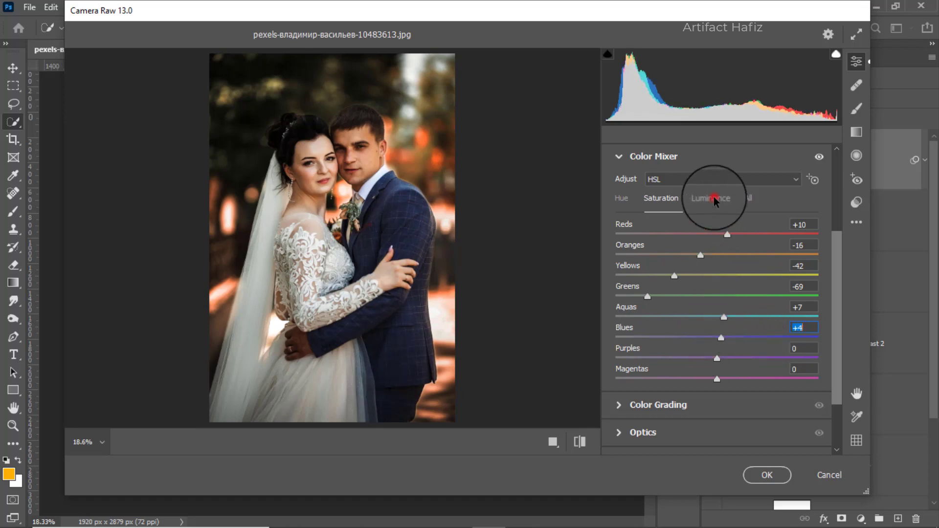
{"action": "mouse_move", "coordinate": [718, 255]}
{"action": "left_mouse_down"}
{"action": "mouse_move", "coordinate": [759, 257]}
{"action": "mouse_move", "coordinate": [711, 257]}
{"action": "mouse_move", "coordinate": [724, 265]}
{"action": "left_mouse_up"}
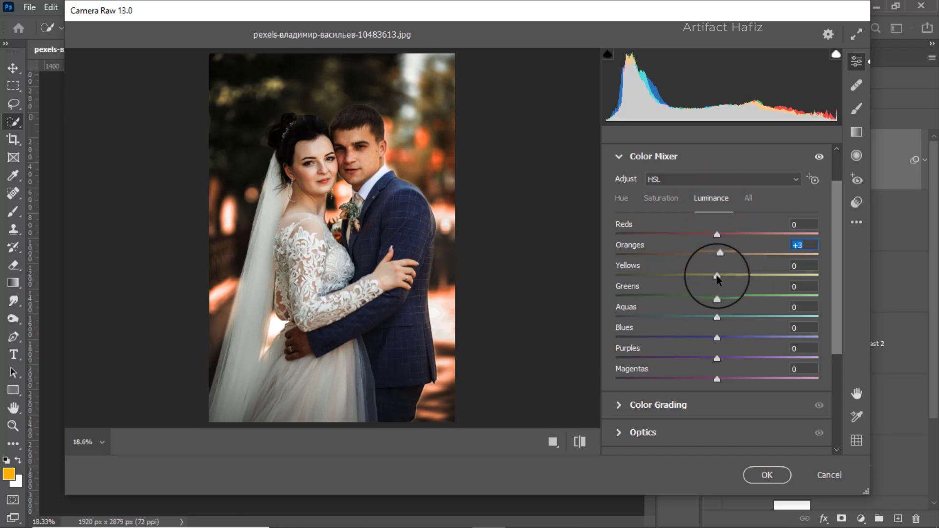
{"action": "left_click_drag", "start_coordinate": [717, 275], "coordinate": [769, 276]}
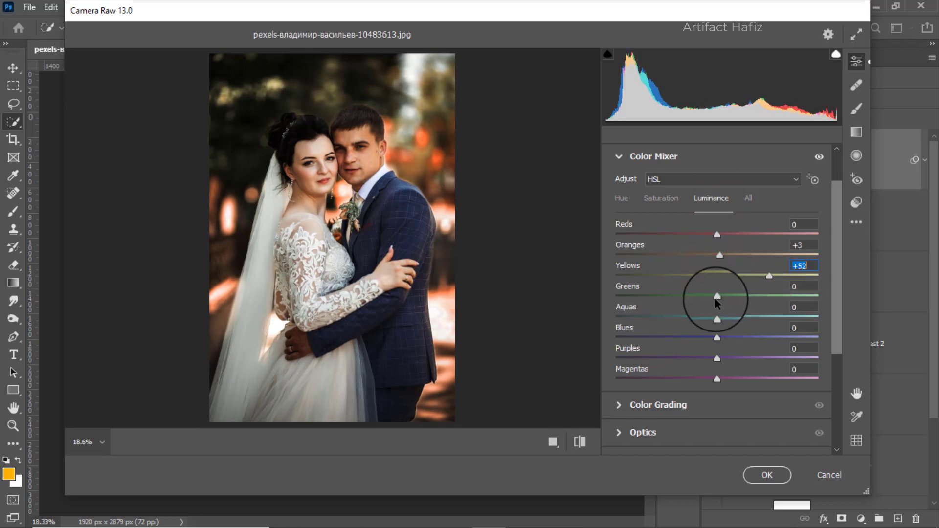
{"action": "left_click_drag", "start_coordinate": [717, 297], "coordinate": [737, 339]}
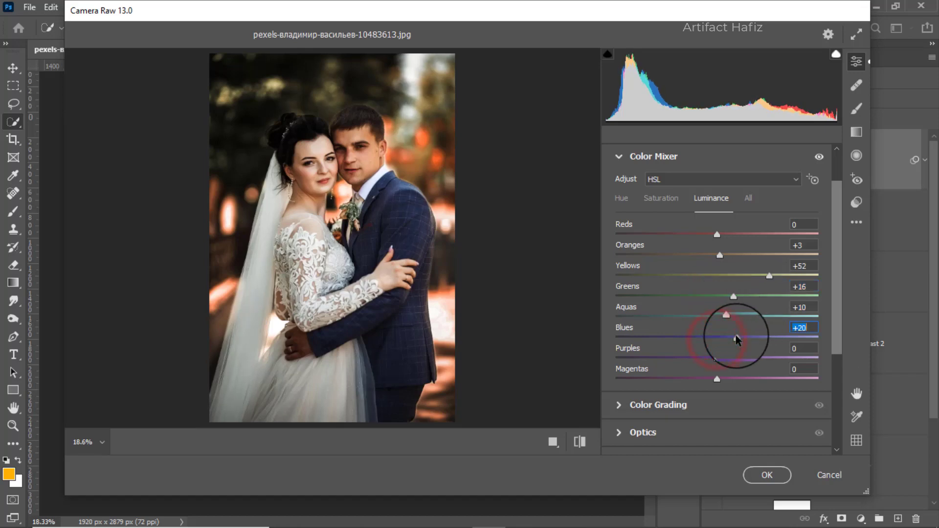
Shift the HSL hue of Yellows to -3, Greens to -13 and Aquas to -5.
{"action": "left_click", "coordinate": [622, 198]}
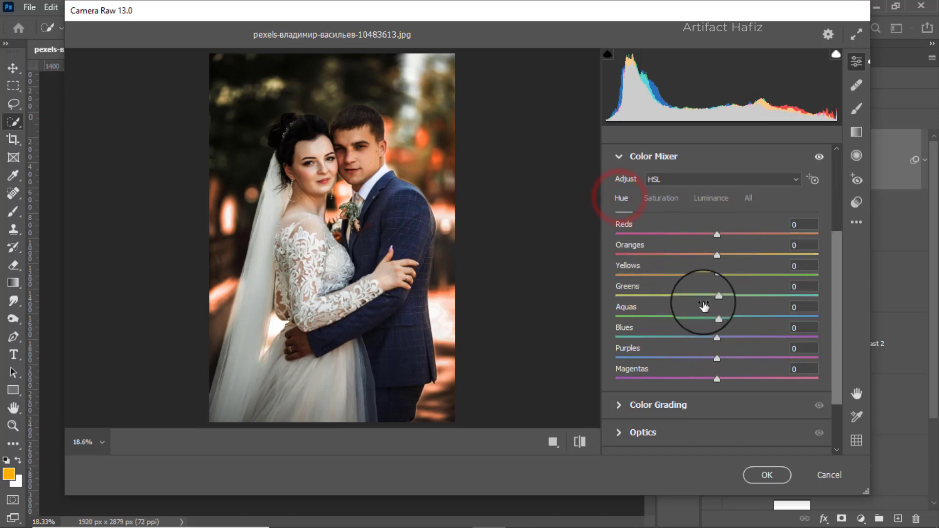
{"action": "left_click_drag", "start_coordinate": [717, 297], "coordinate": [717, 277]}
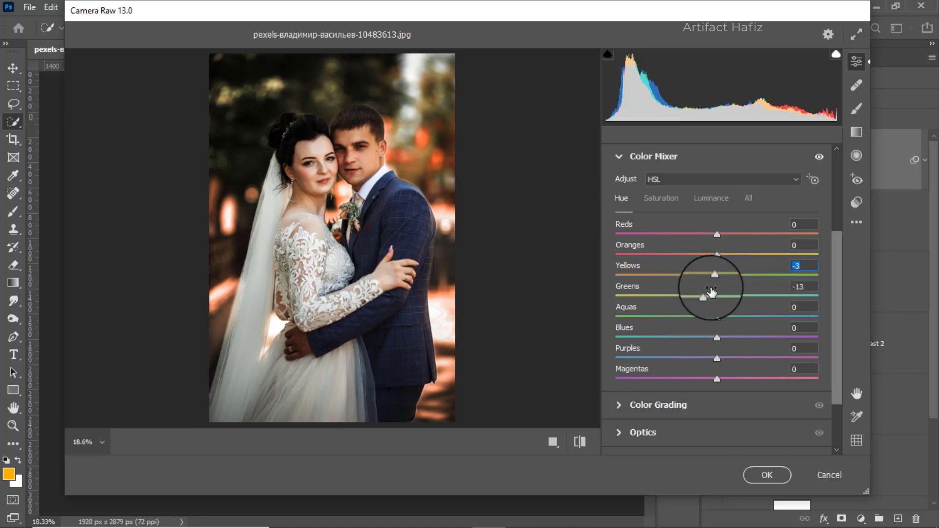
{"action": "left_click_drag", "start_coordinate": [716, 316], "coordinate": [756, 317]}
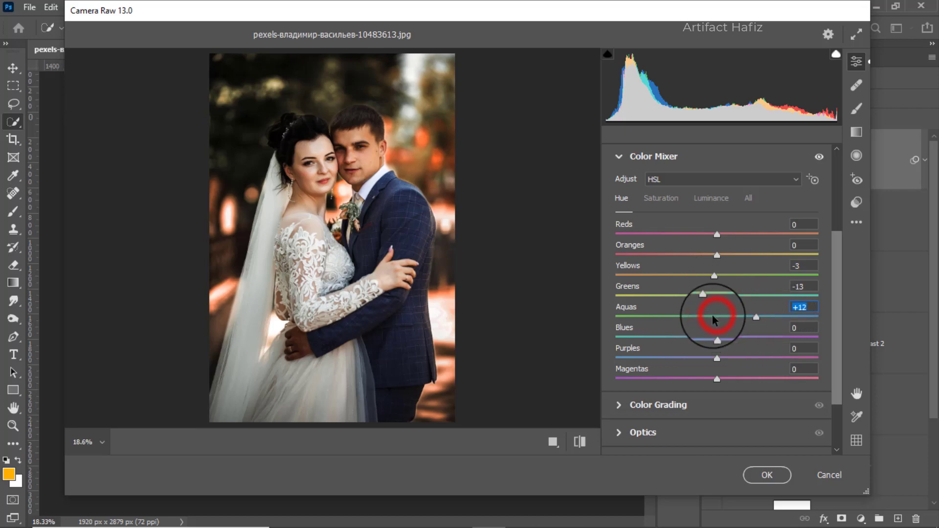
Reduce the Oranges saturation in the Color Mixer to -31.
{"action": "left_click", "coordinate": [669, 200]}
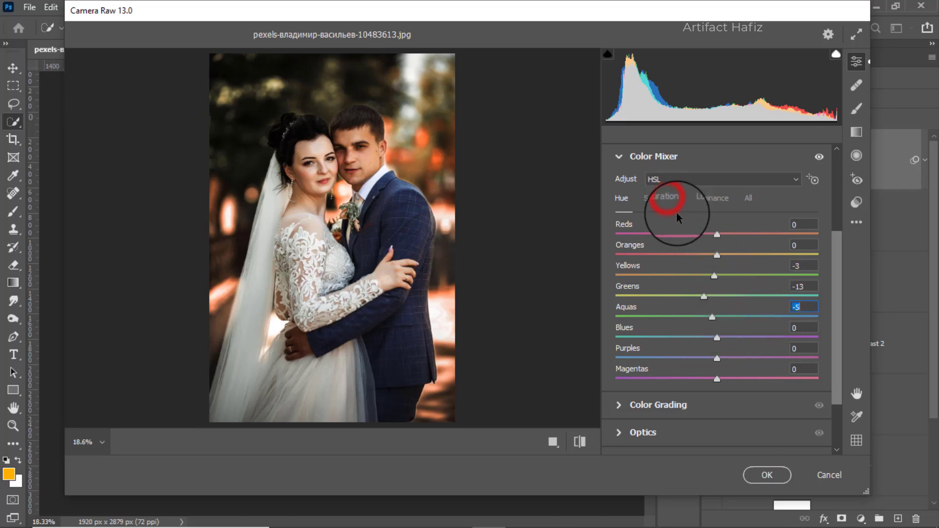
{"action": "left_click", "coordinate": [695, 255]}
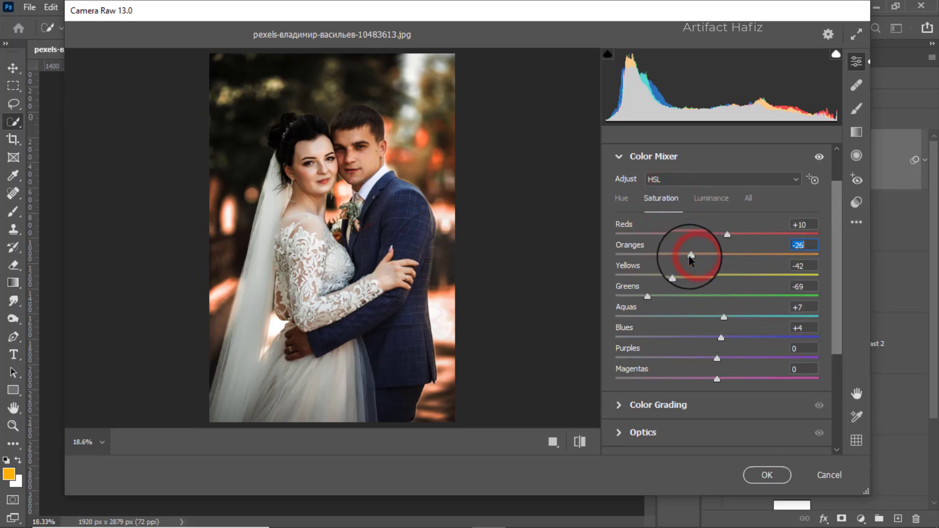
{"action": "left_click_drag", "start_coordinate": [690, 257], "coordinate": [684, 258]}
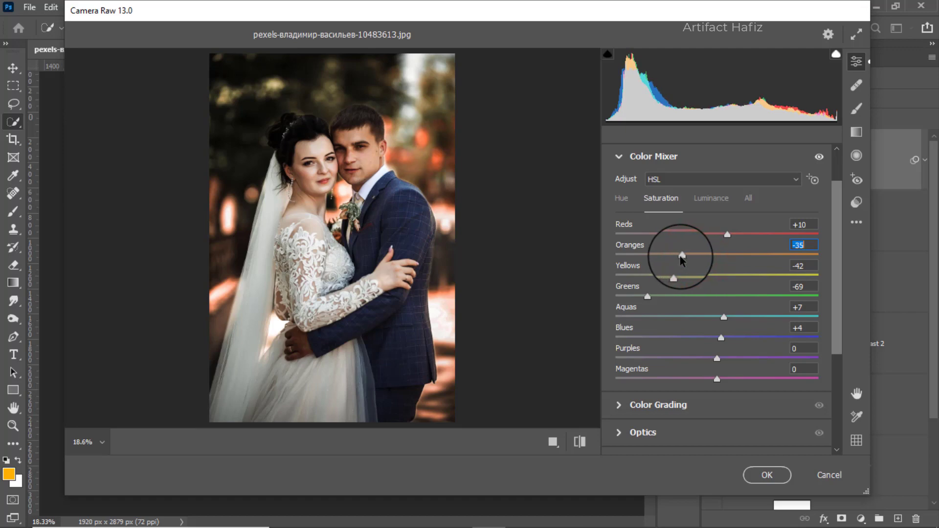
{"action": "left_click_drag", "start_coordinate": [682, 259], "coordinate": [687, 260]}
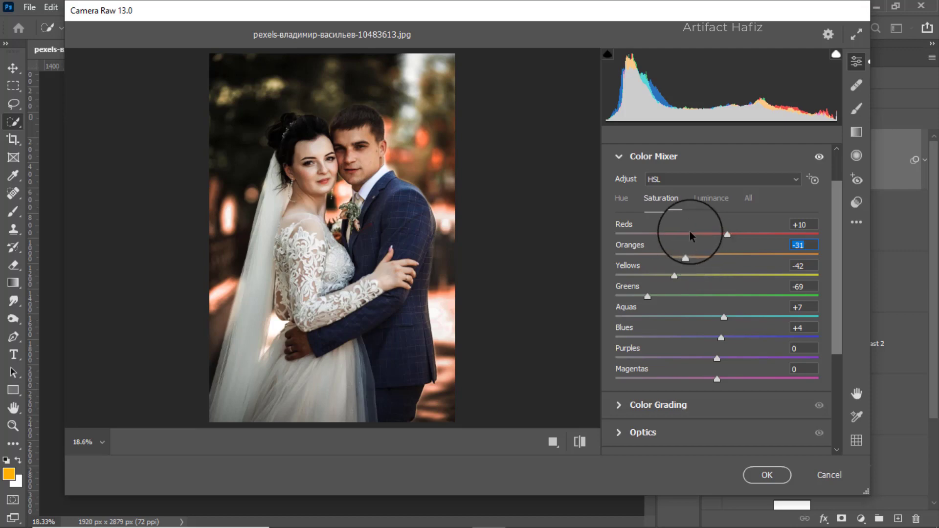
Shift the Color Mixer hue of Aquas to -46 and Blues to -9.
{"action": "left_click", "coordinate": [621, 198]}
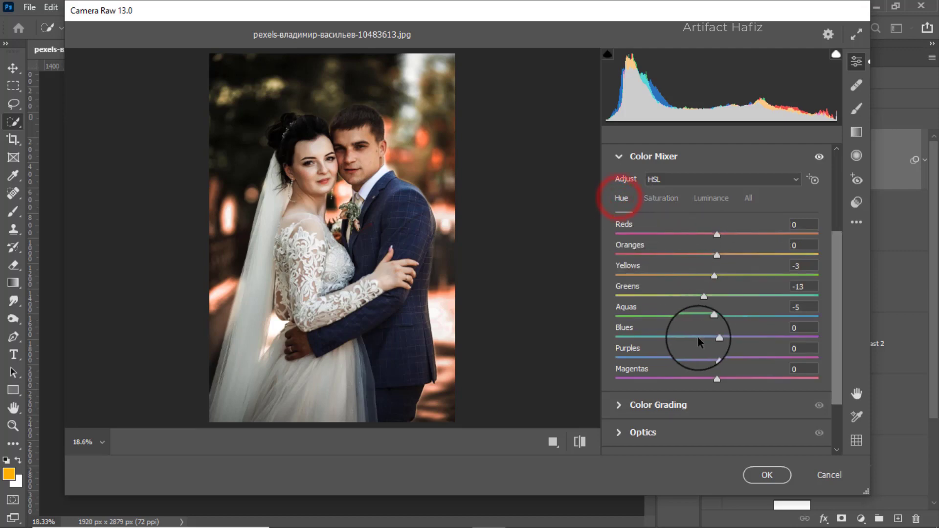
{"action": "left_click_drag", "start_coordinate": [716, 337], "coordinate": [687, 313]}
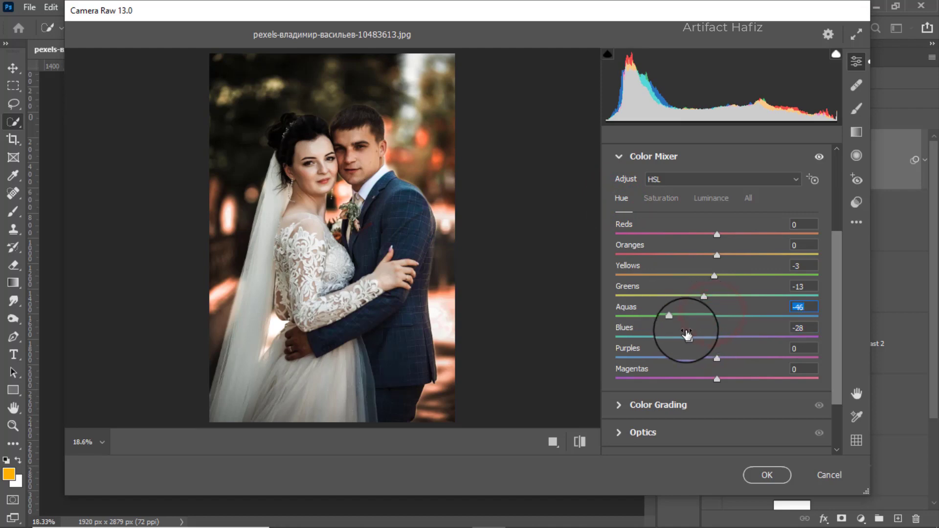
{"action": "left_click_drag", "start_coordinate": [716, 342], "coordinate": [709, 343]}
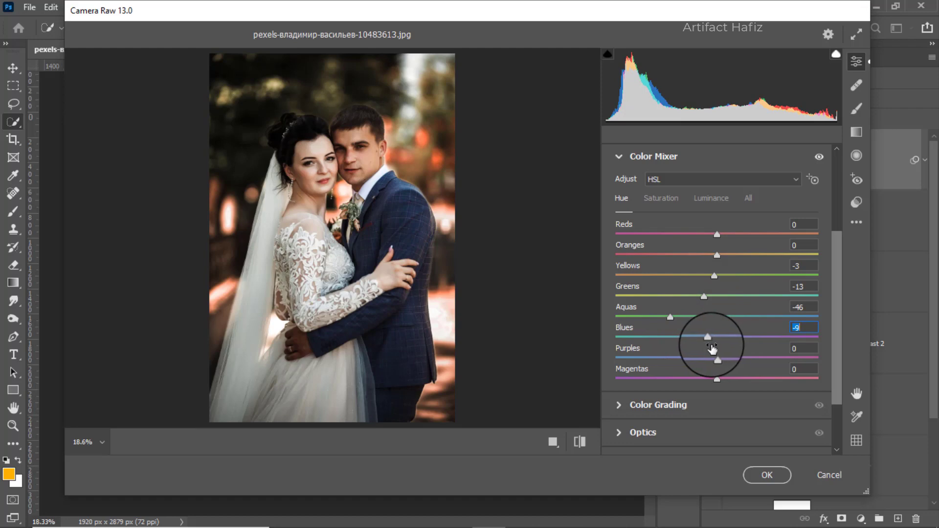
Color grade the shadows with hue 229 and saturation 12, the highlights with hue 178 and saturation 13, and the midtones slightly toward blue.
{"action": "scroll", "coordinate": [675, 327], "scroll_direction": "down", "scroll_amount": 2}
{"action": "left_click", "coordinate": [664, 336]}
{"action": "left_click_drag", "start_coordinate": [671, 364], "coordinate": [670, 364]}
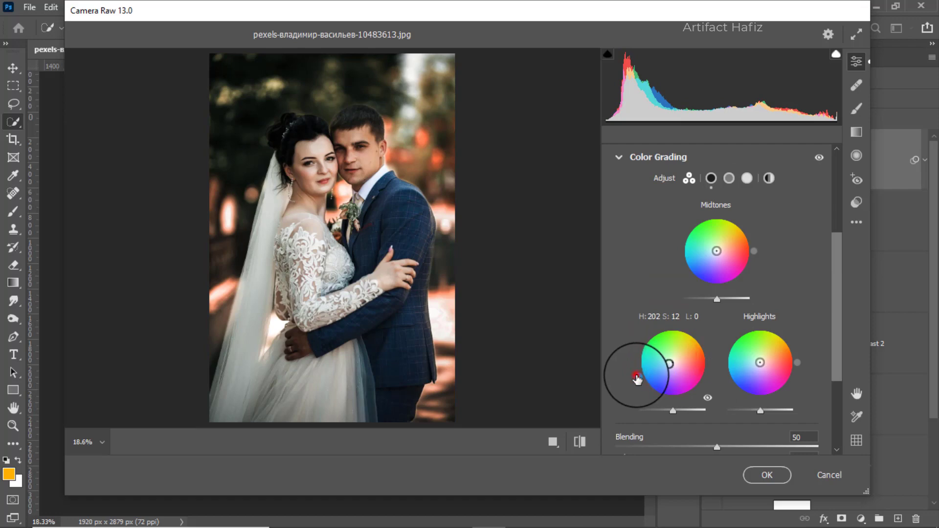
{"action": "left_click_drag", "start_coordinate": [637, 377], "coordinate": [631, 412]}
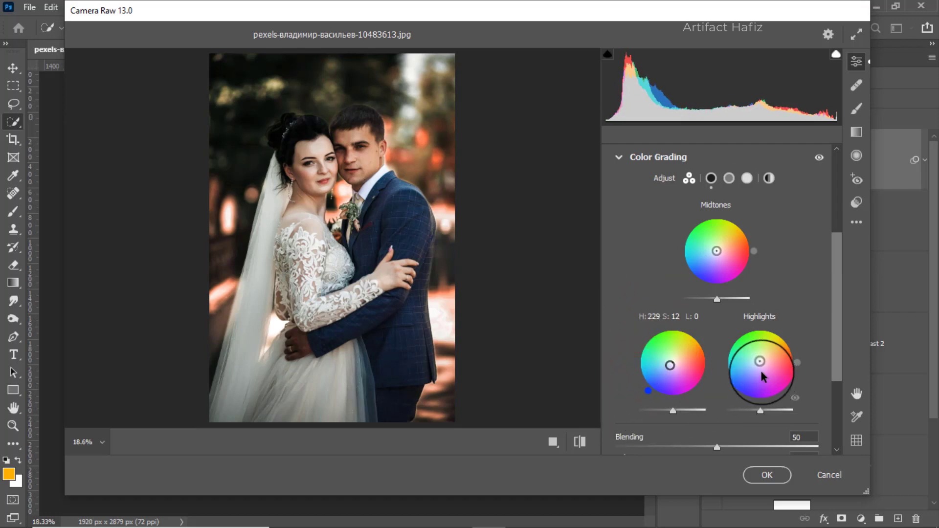
{"action": "left_click_drag", "start_coordinate": [760, 363], "coordinate": [675, 361]}
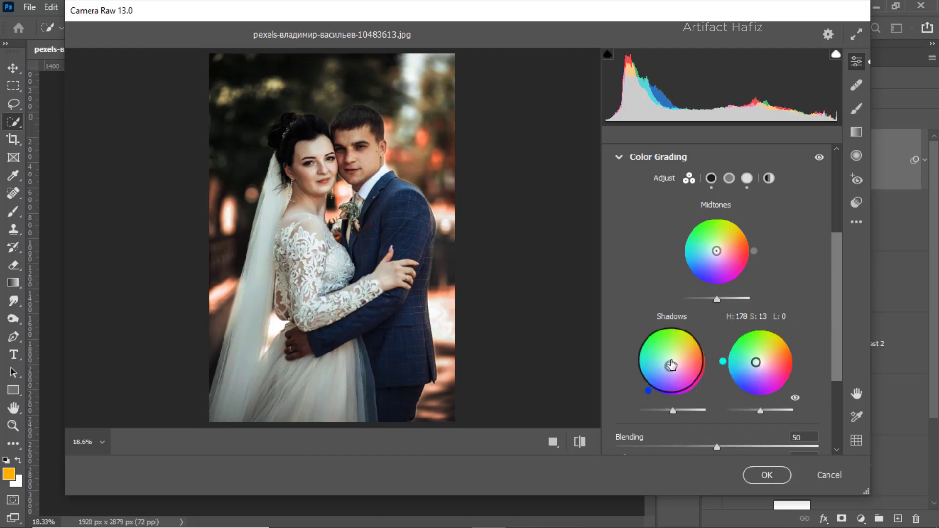
{"action": "left_click_drag", "start_coordinate": [720, 251], "coordinate": [690, 266]}
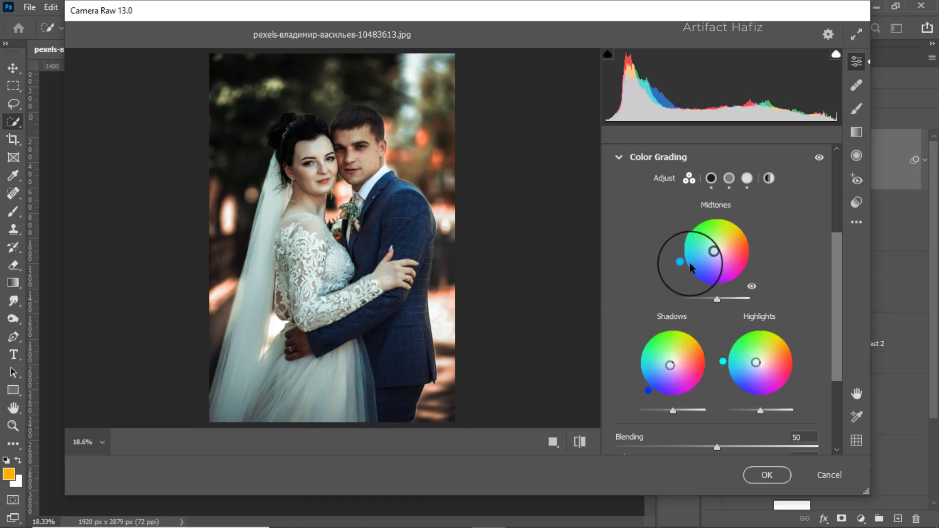
Set the Calibration primary saturations to -12 for red, +43 for green and -11 for blue.
{"action": "scroll", "coordinate": [691, 262], "scroll_direction": "down", "scroll_amount": 3}
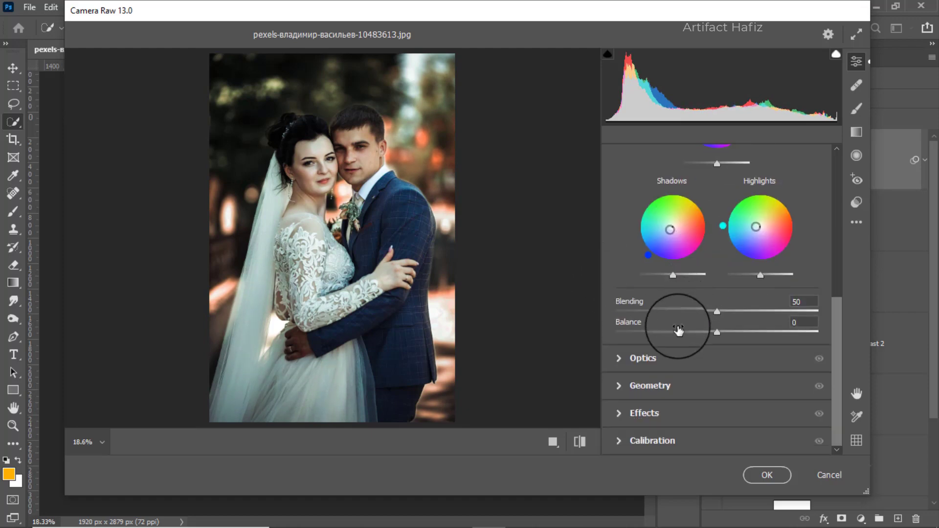
{"action": "left_click", "coordinate": [647, 442]}
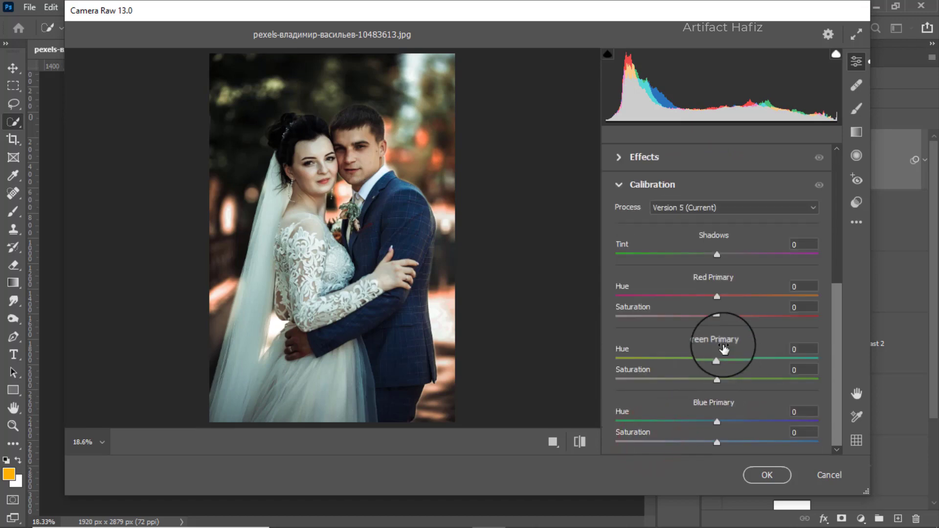
{"action": "left_click_drag", "start_coordinate": [718, 380], "coordinate": [760, 381]}
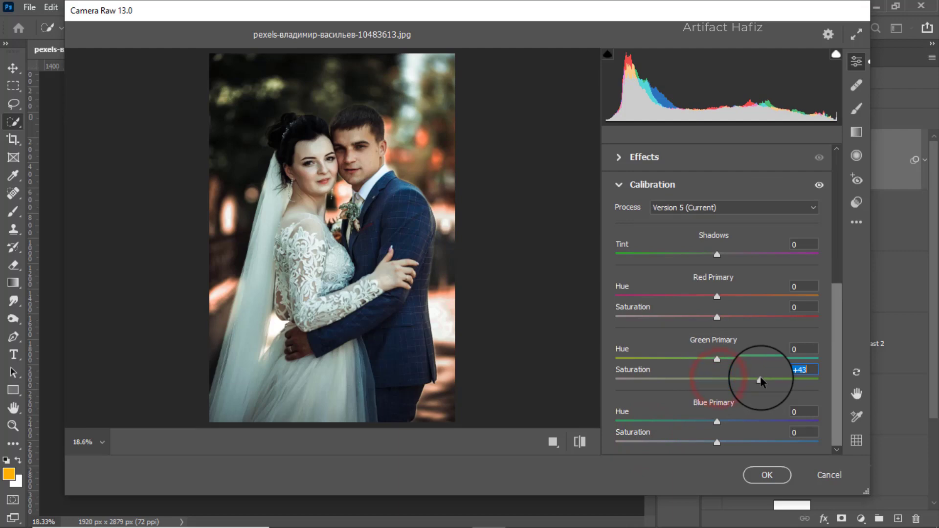
{"action": "left_click_drag", "start_coordinate": [717, 317], "coordinate": [705, 319]}
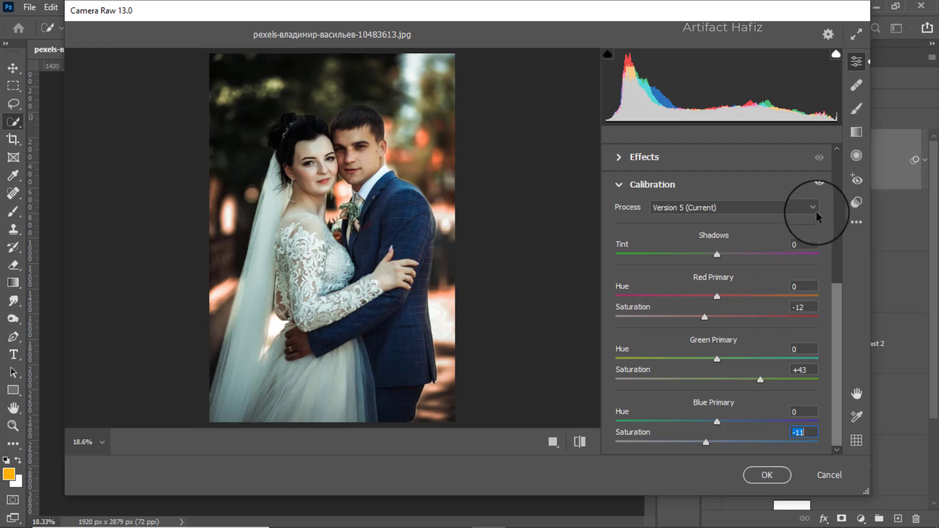
Add a diagonal graduated filter from the photo's upper right edge to above the groom's head, with Exposure +0.45.
{"action": "left_click", "coordinate": [855, 137]}
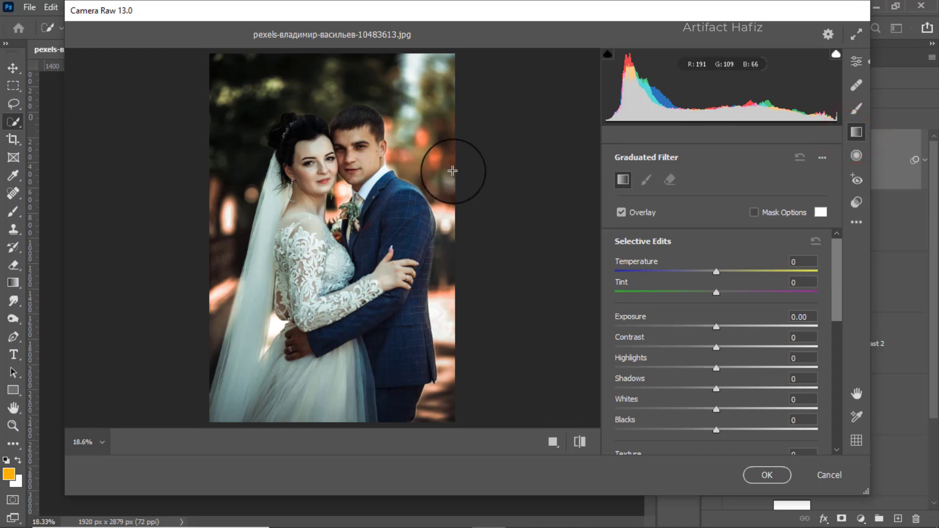
{"action": "left_click_drag", "start_coordinate": [466, 154], "coordinate": [351, 91]}
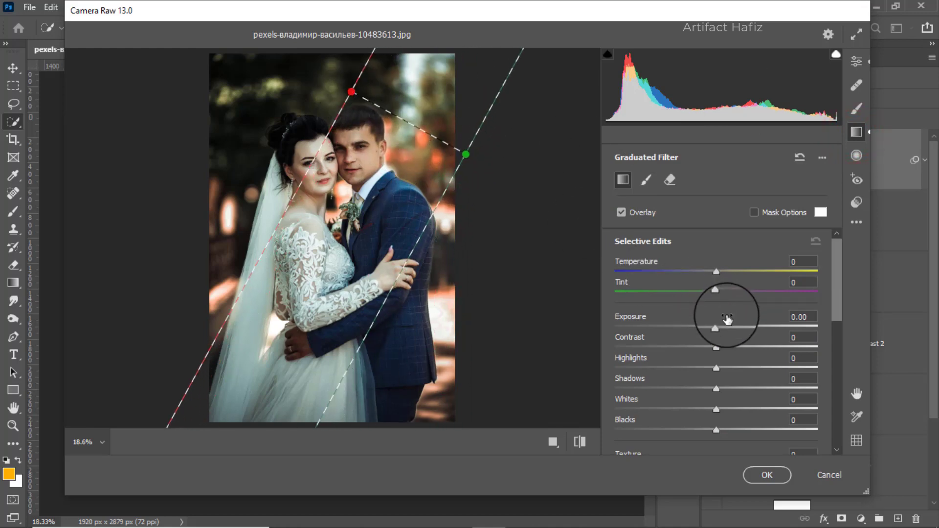
{"action": "mouse_move", "coordinate": [717, 327]}
{"action": "left_mouse_down"}
{"action": "mouse_move", "coordinate": [741, 327]}
{"action": "mouse_move", "coordinate": [728, 327]}
{"action": "left_mouse_up"}
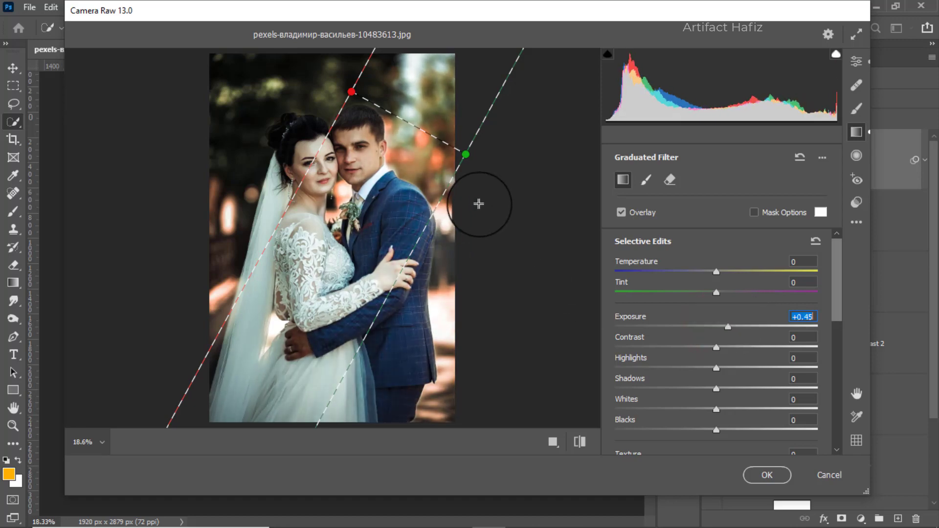
{"action": "left_click_drag", "start_coordinate": [466, 155], "coordinate": [447, 138]}
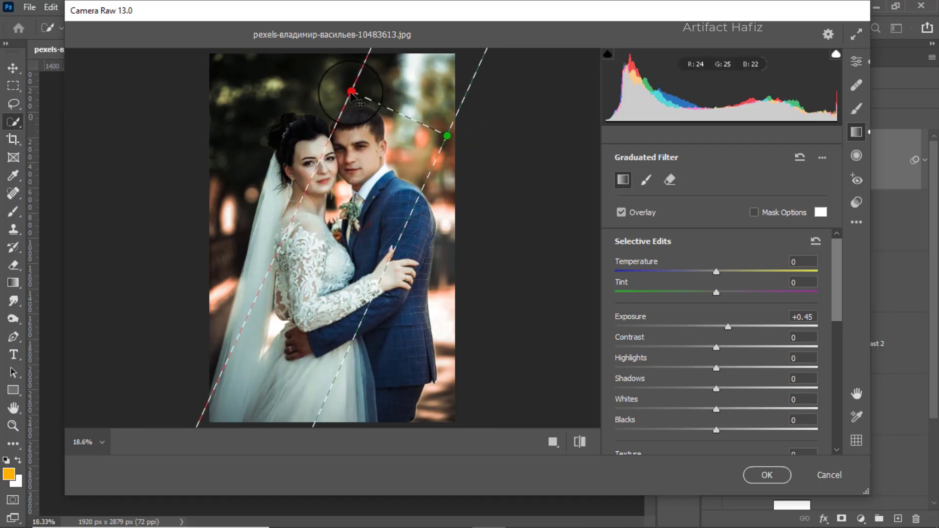
Stretch the existing graduated filter so it ends beyond the photo's upper left corner, raise its start slightly, and set its Exposure to +0.25.
{"action": "left_click_drag", "start_coordinate": [351, 92], "coordinate": [217, 31]}
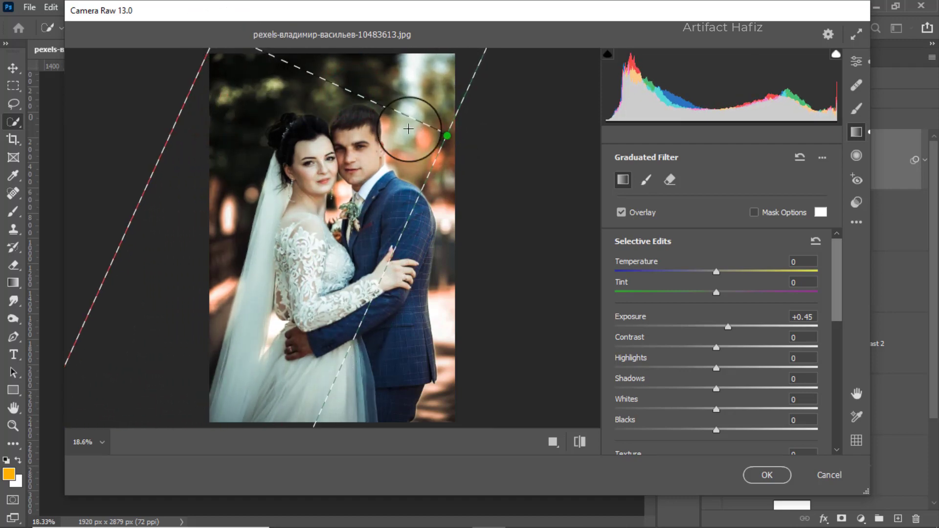
{"action": "left_click_drag", "start_coordinate": [447, 137], "coordinate": [439, 104]}
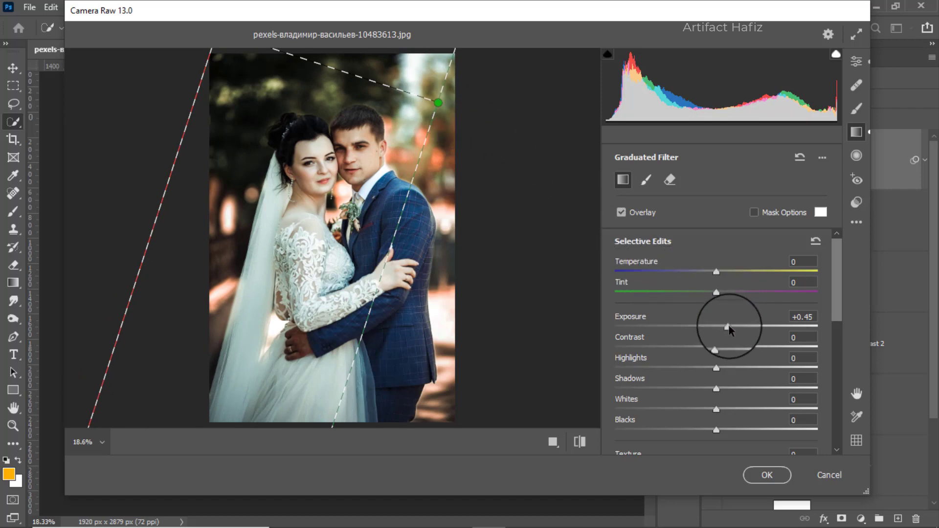
{"action": "mouse_move", "coordinate": [728, 326]}
{"action": "left_mouse_down"}
{"action": "mouse_move", "coordinate": [678, 330]}
{"action": "mouse_move", "coordinate": [742, 337]}
{"action": "mouse_move", "coordinate": [723, 339]}
{"action": "left_mouse_up"}
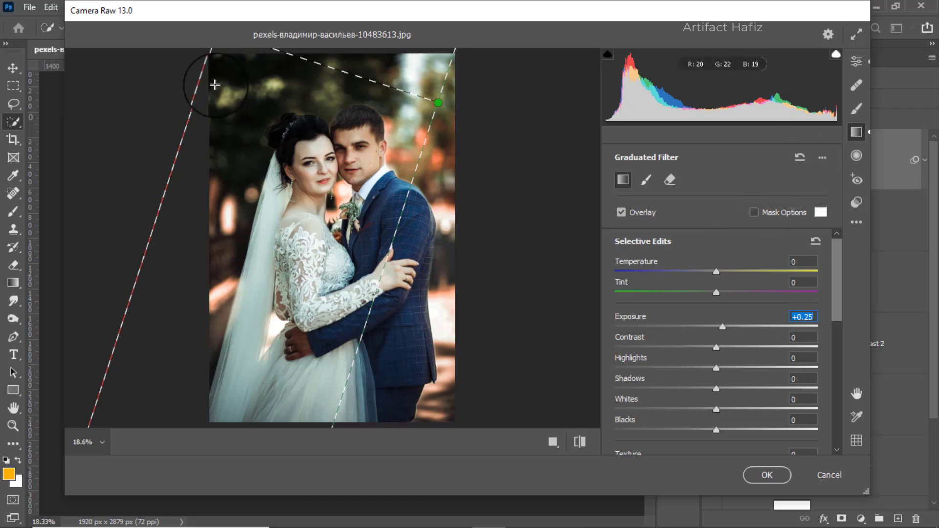
Add a second diagonal graduated filter from the upper left background to the bride's head, with Exposure +1.40.
{"action": "left_click_drag", "start_coordinate": [194, 54], "coordinate": [292, 138]}
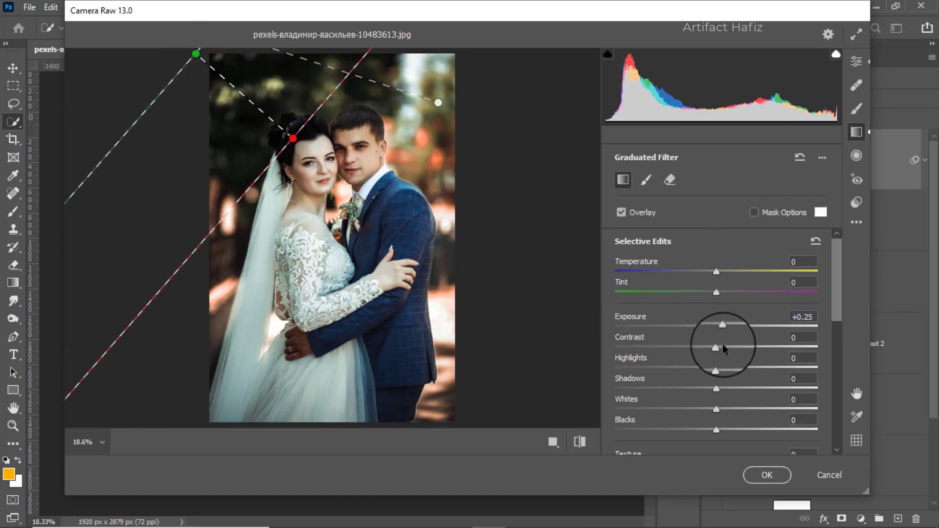
{"action": "left_click_drag", "start_coordinate": [722, 325], "coordinate": [752, 331]}
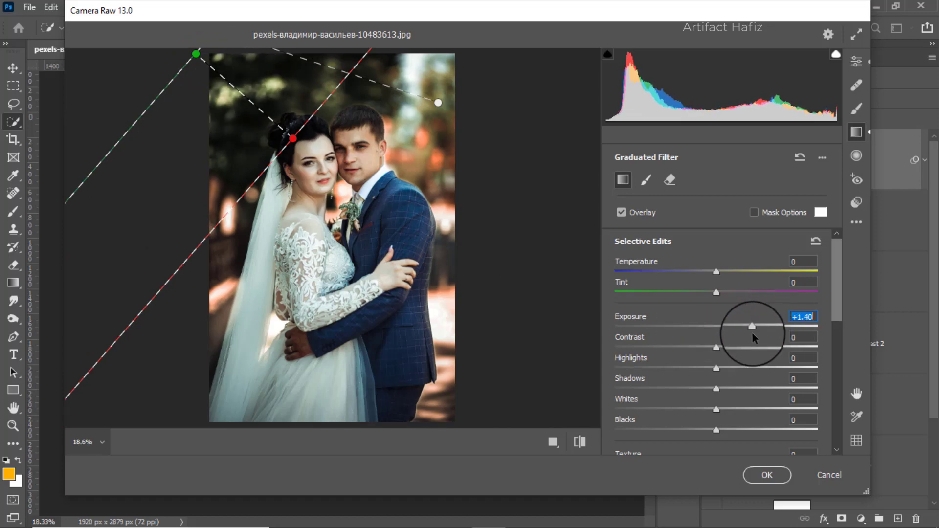
{"action": "left_click_drag", "start_coordinate": [295, 142], "coordinate": [274, 152]}
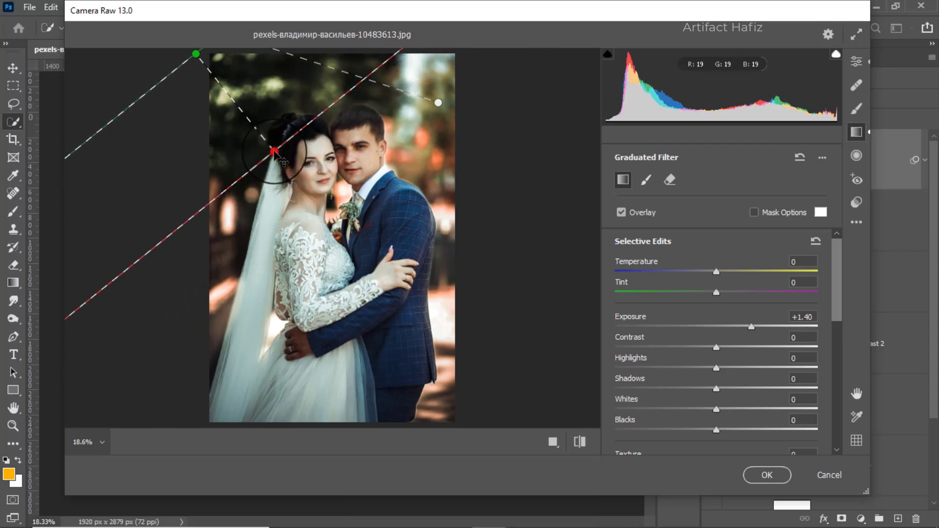
{"action": "left_click_drag", "start_coordinate": [196, 54], "coordinate": [227, 98]}
{"action": "left_click_drag", "start_coordinate": [275, 153], "coordinate": [285, 161]}
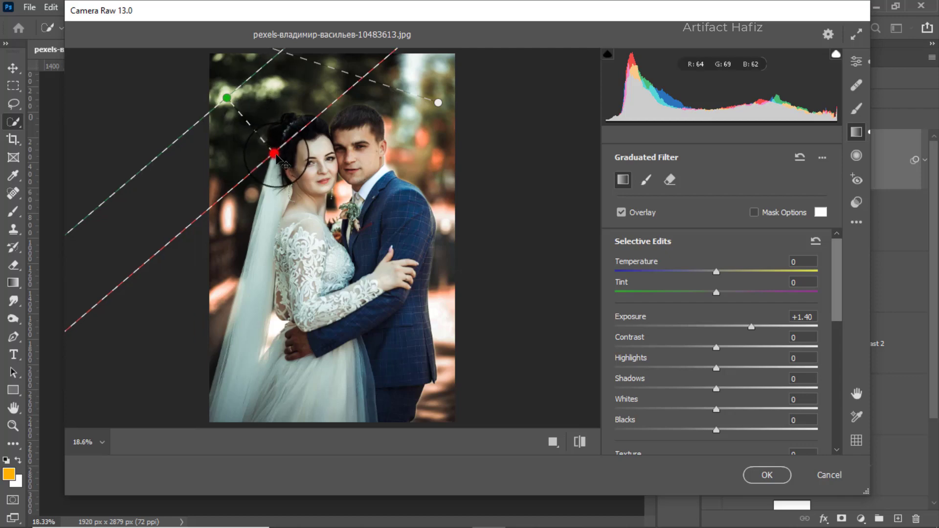
{"action": "mouse_move", "coordinate": [225, 100]}
{"action": "left_mouse_down"}
{"action": "mouse_move", "coordinate": [255, 132]}
{"action": "mouse_move", "coordinate": [249, 101]}
{"action": "mouse_move", "coordinate": [237, 100]}
{"action": "left_mouse_up"}
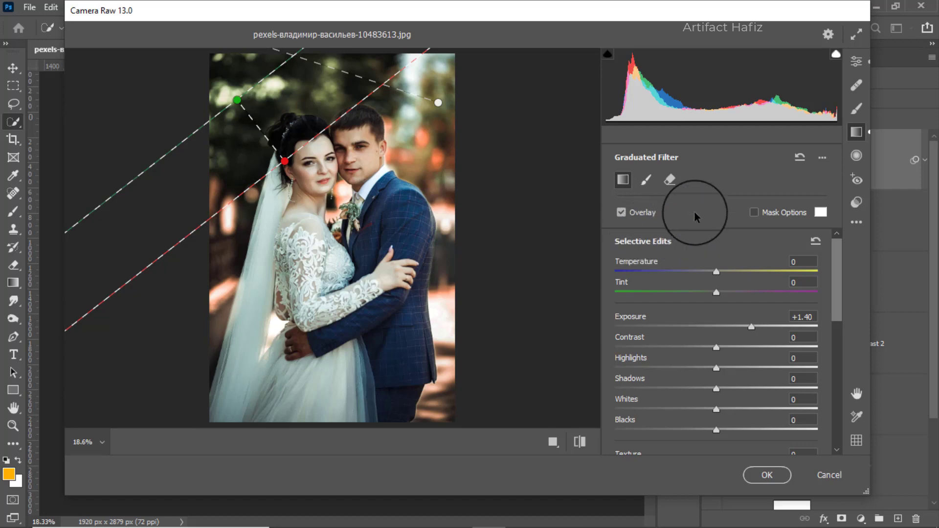
Show the before and after views side by side and set the Color Mixer saturation of Oranges to -25.
{"action": "left_click", "coordinate": [857, 60]}
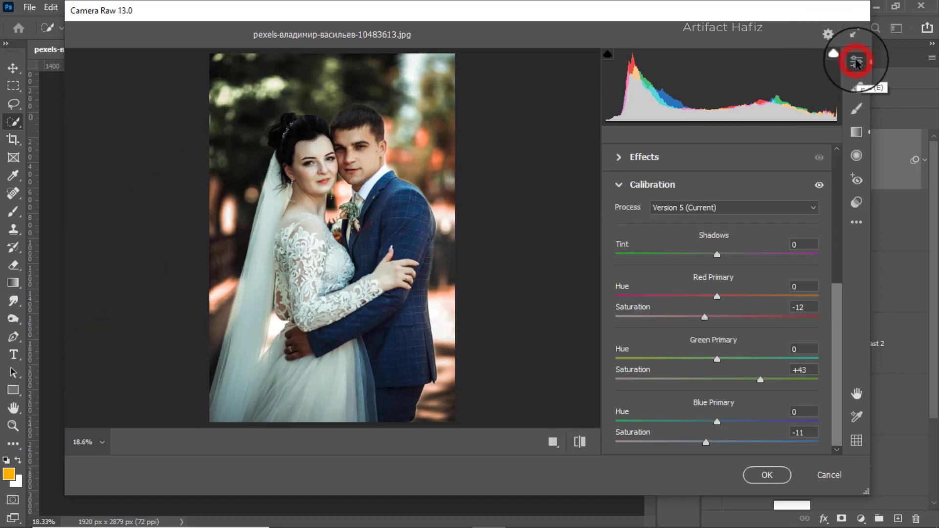
{"action": "left_click", "coordinate": [553, 442]}
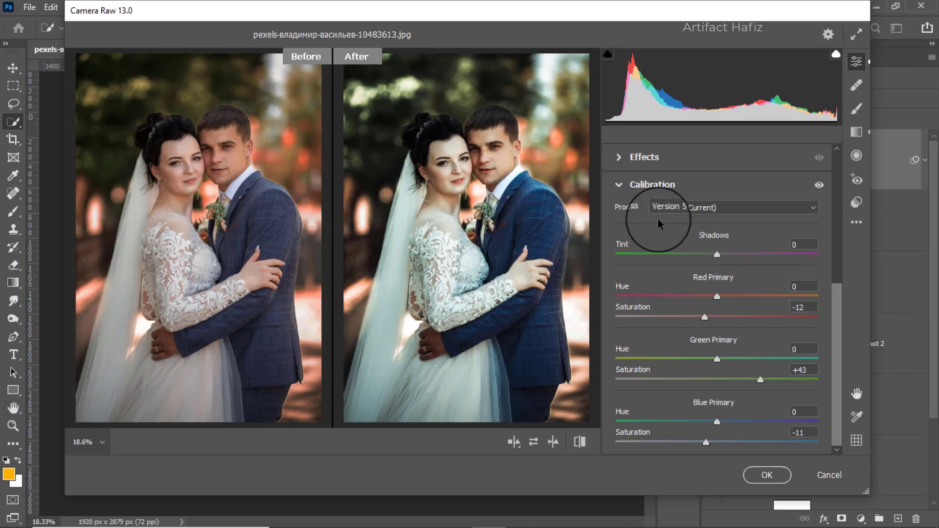
{"action": "scroll", "coordinate": [673, 245], "scroll_direction": "up", "scroll_amount": 5}
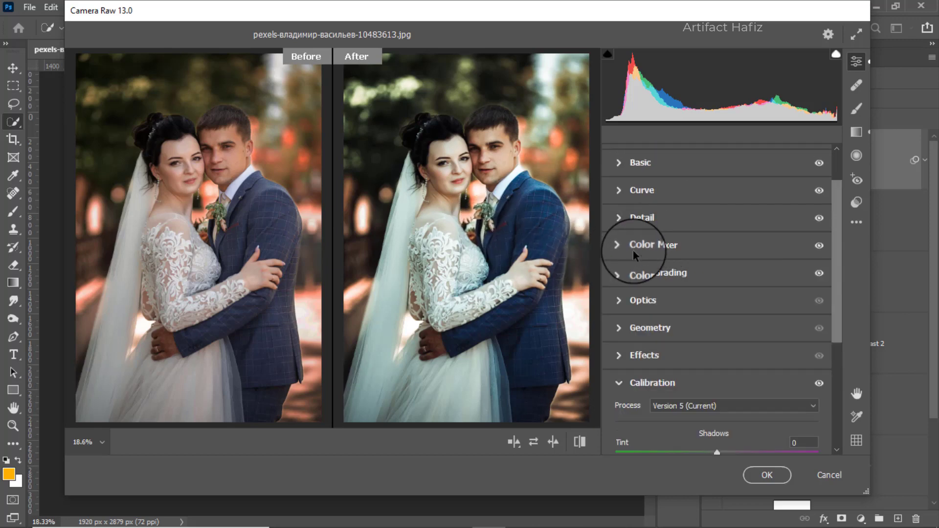
{"action": "left_click", "coordinate": [646, 247]}
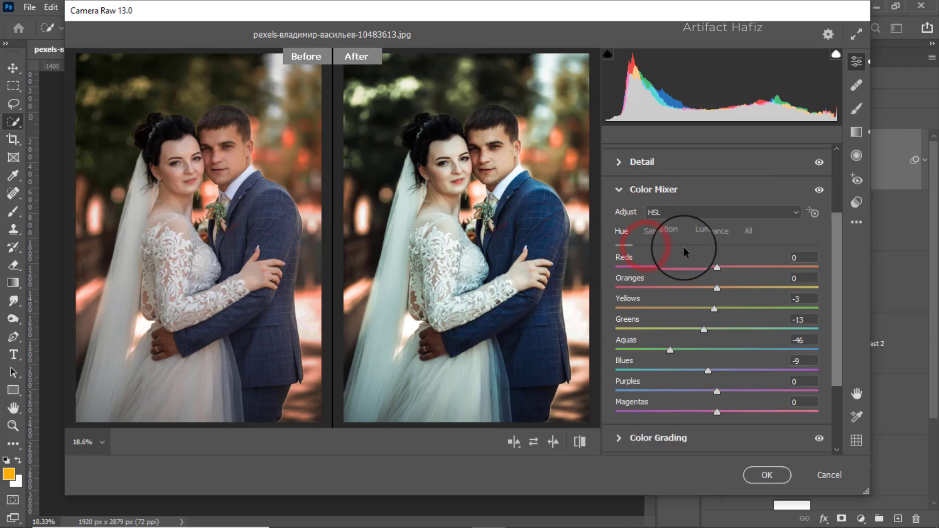
{"action": "left_click", "coordinate": [661, 231]}
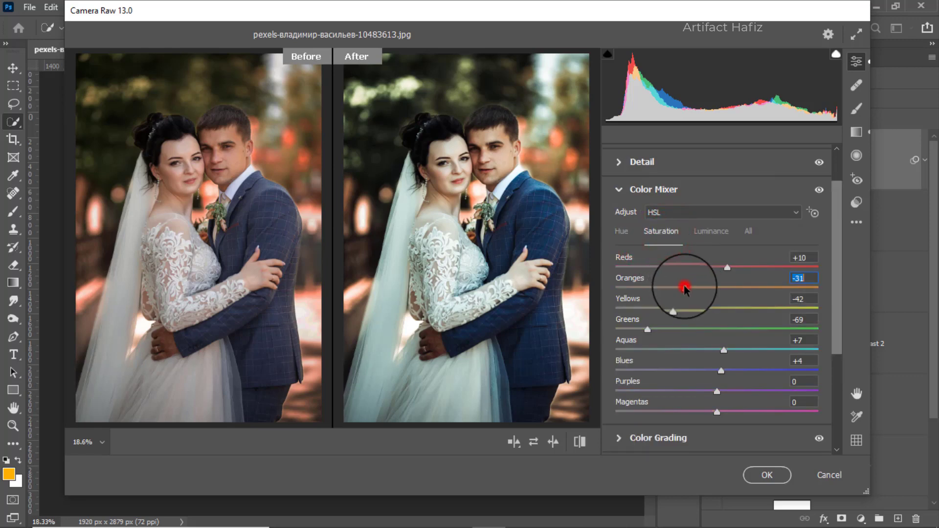
{"action": "mouse_move", "coordinate": [684, 288]}
{"action": "left_mouse_down"}
{"action": "mouse_move", "coordinate": [706, 289]}
{"action": "mouse_move", "coordinate": [693, 292]}
{"action": "left_mouse_up"}
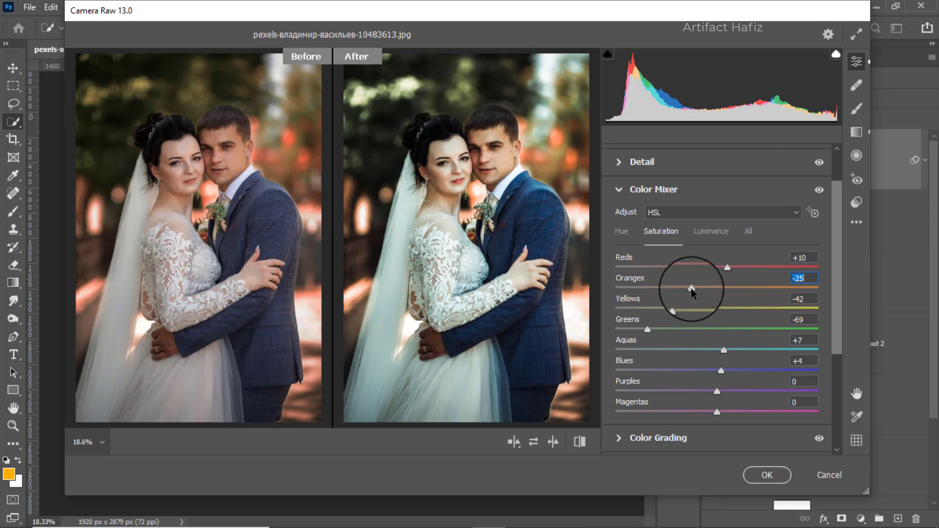
Set the Color Mixer luminance of Oranges to -12 and apply the Camera Raw edits to the smart layer.
{"action": "left_click", "coordinate": [712, 231]}
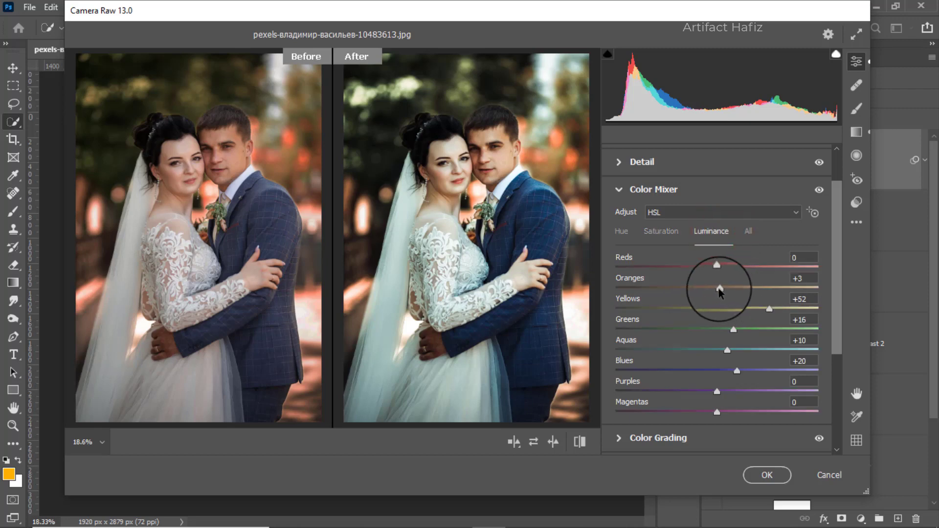
{"action": "left_click_drag", "start_coordinate": [696, 288], "coordinate": [683, 284]}
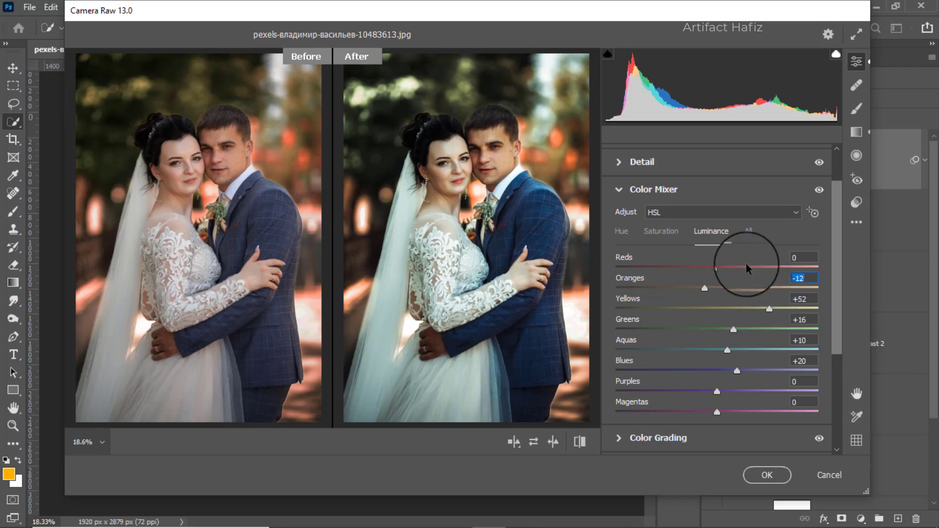
{"action": "left_click", "coordinate": [761, 475]}
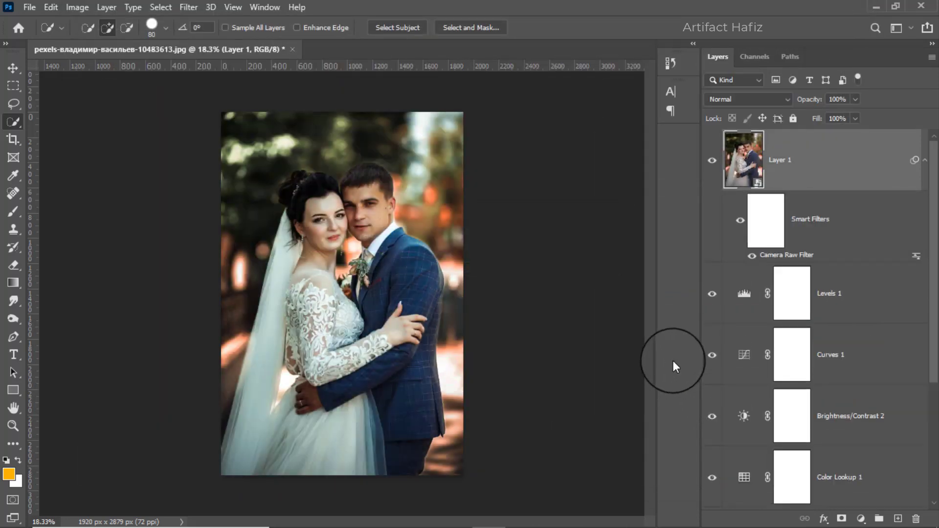
Compare the original Background photo with the graded result by toggling the visibility of all other layers.
{"action": "scroll", "coordinate": [721, 334], "scroll_direction": "down", "scroll_amount": 4}
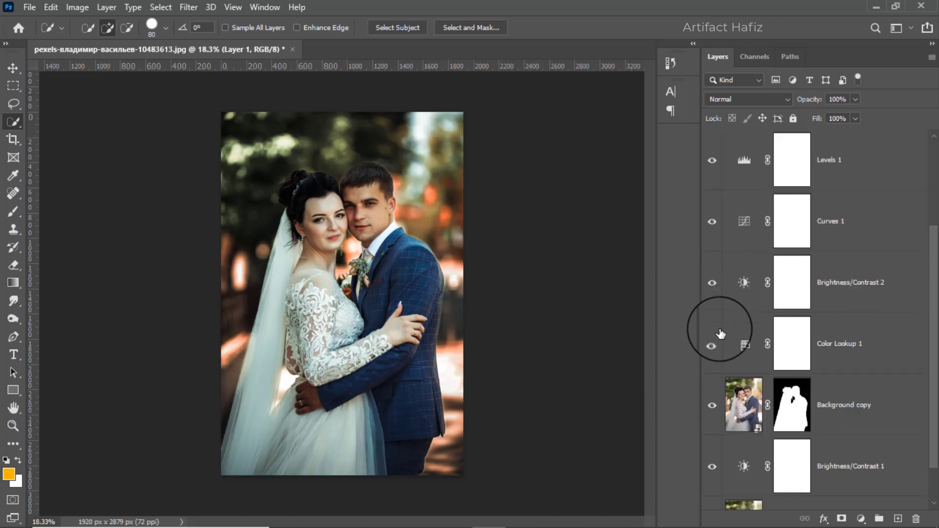
{"action": "left_click", "coordinate": [712, 480], "text": "alt"}
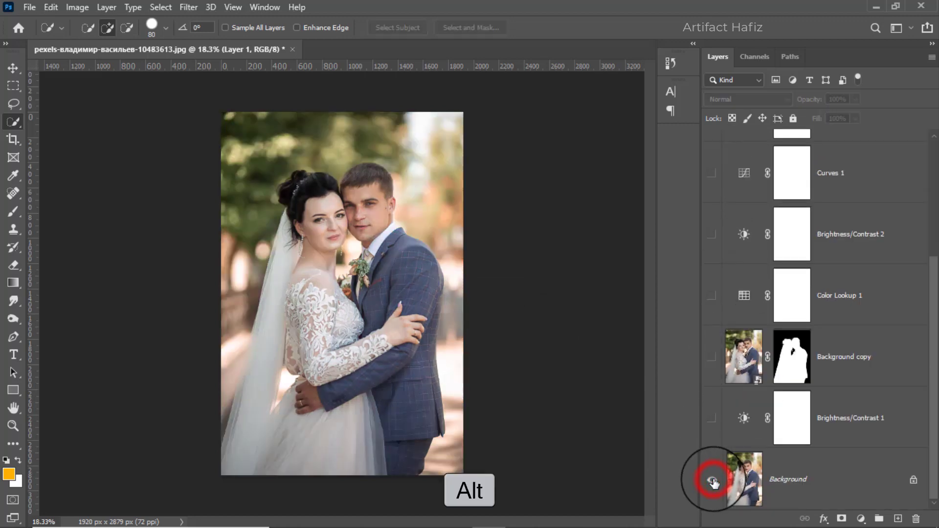
{"action": "left_click", "coordinate": [712, 481], "text": "alt"}
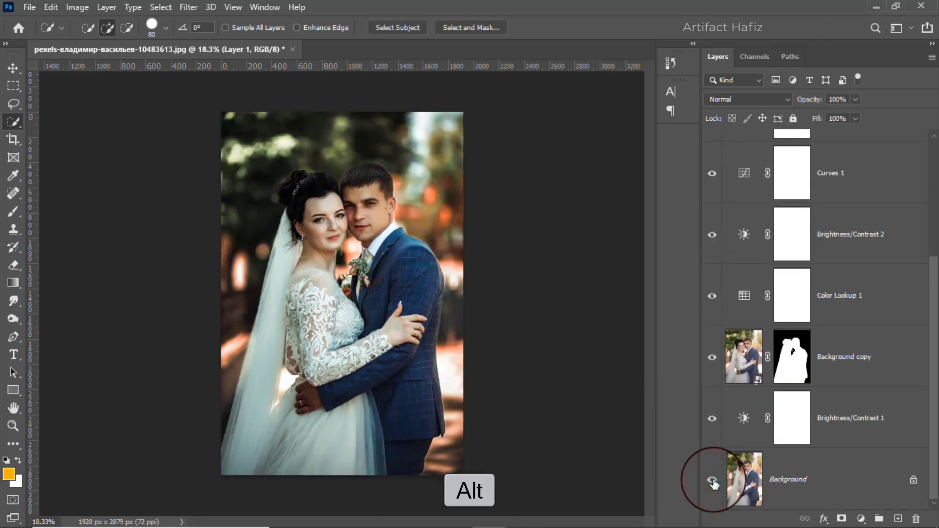
{"action": "left_click", "coordinate": [713, 481], "text": "alt"}
{"action": "left_click", "coordinate": [713, 481], "text": "alt"}
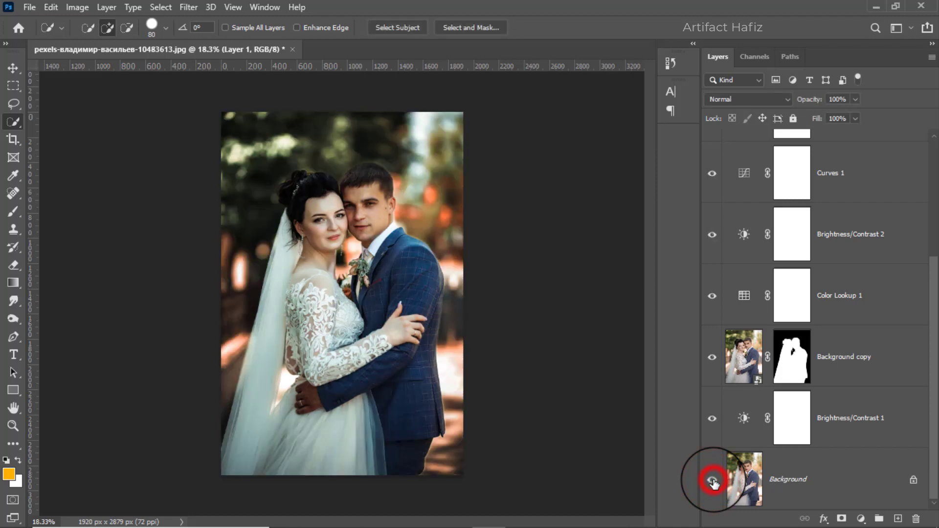
{"action": "left_click", "coordinate": [713, 481], "text": "alt"}
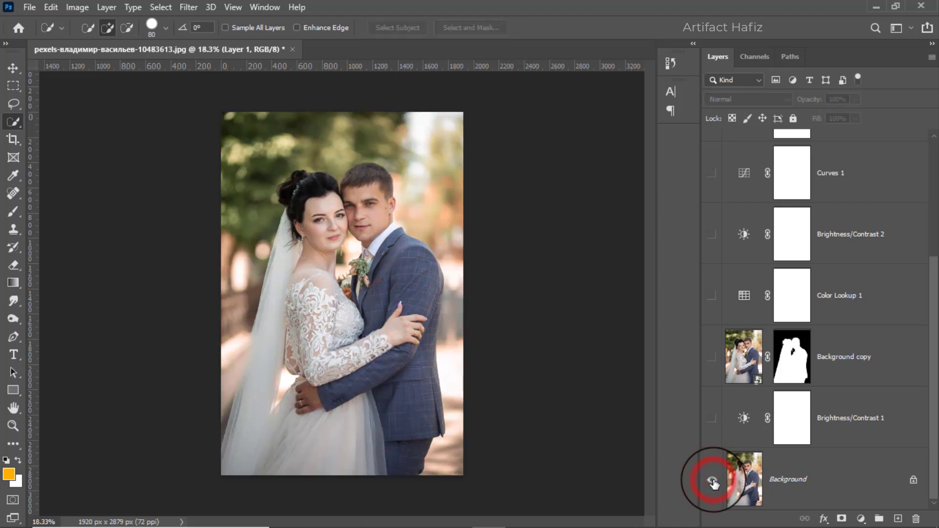